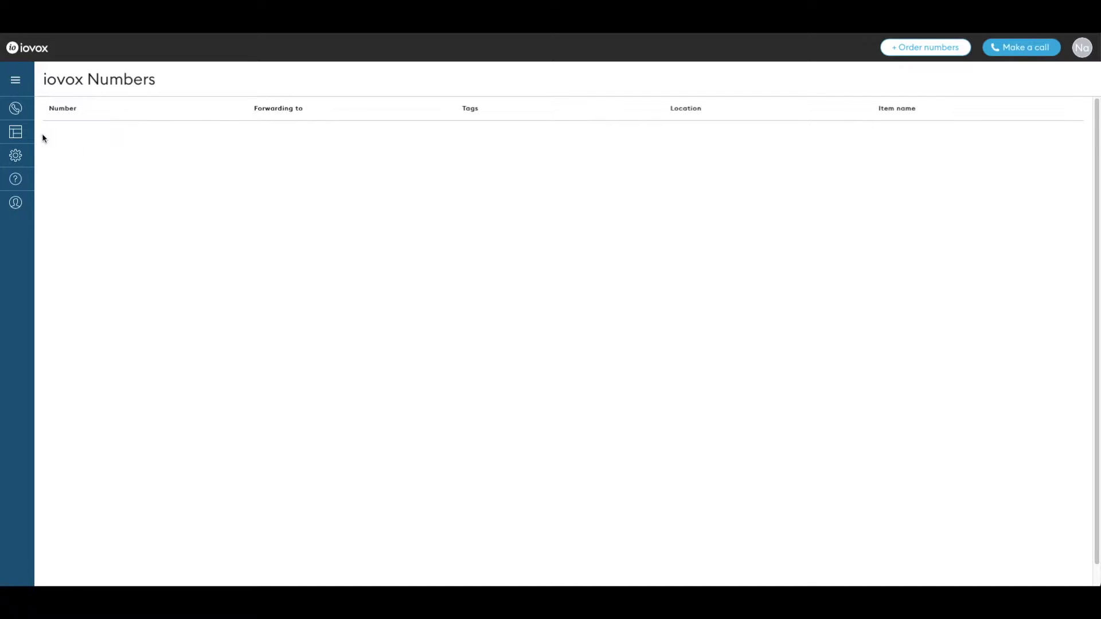
- Order one local United States phone number with the Las Vegas, Nevada (702) area code
{"action": "mouse_move", "coordinate": [29, 128]}
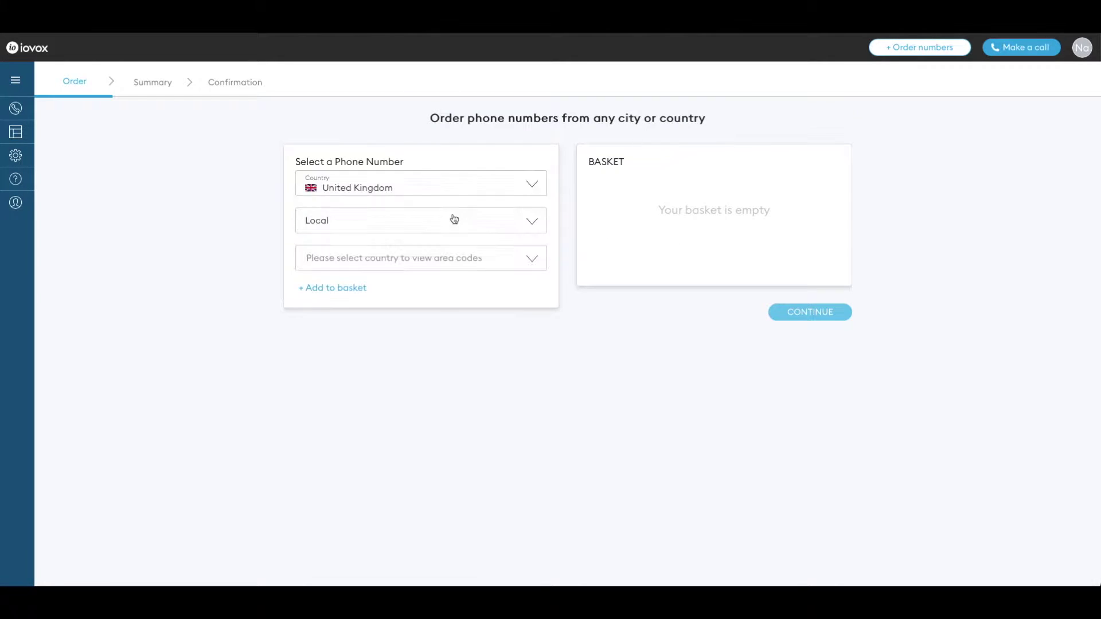
{"action": "left_click", "coordinate": [514, 189]}
{"action": "left_click", "coordinate": [392, 270]}
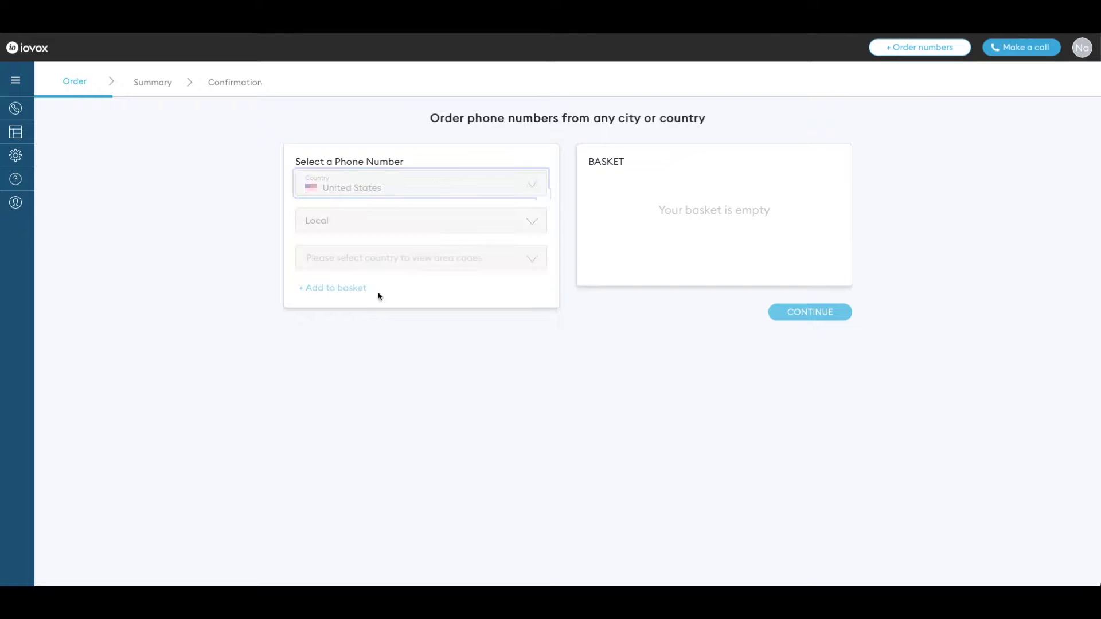
{"action": "left_click", "coordinate": [476, 226]}
{"action": "left_click", "coordinate": [376, 267]}
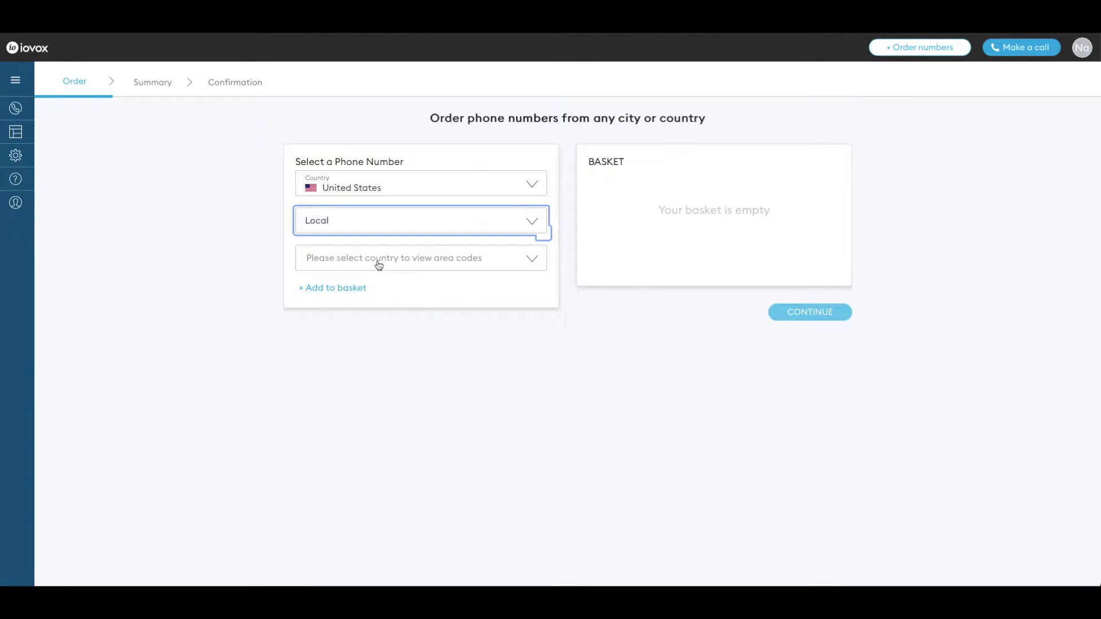
{"action": "left_click", "coordinate": [377, 262]}
{"action": "type", "text": "las vegas"}
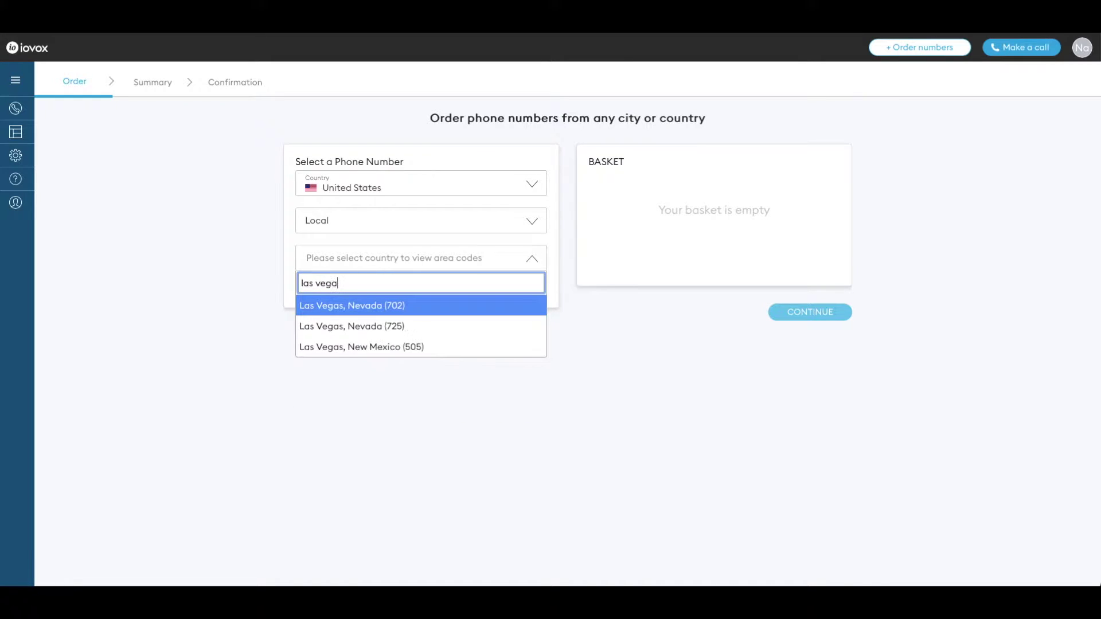
{"action": "left_click", "coordinate": [382, 309]}
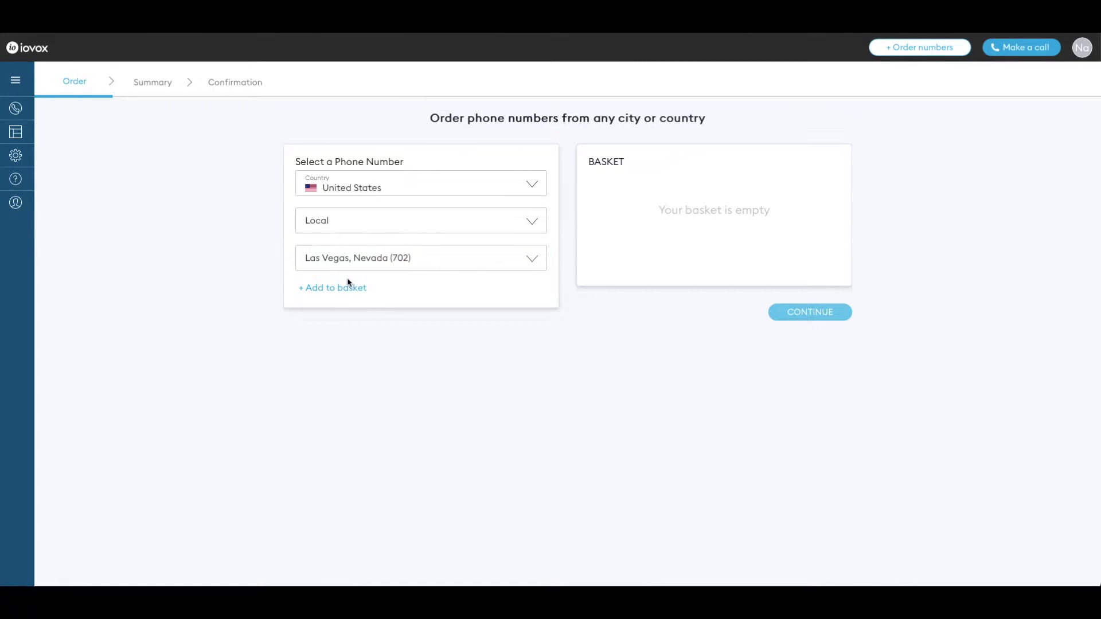
{"action": "left_click", "coordinate": [320, 291]}
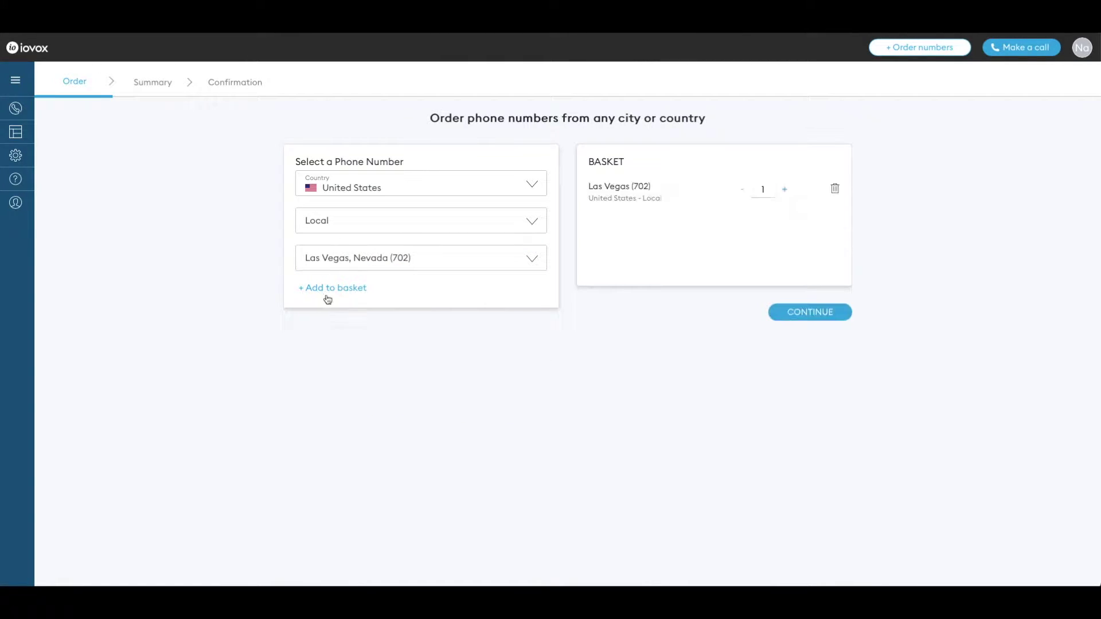
{"action": "left_click", "coordinate": [800, 320]}
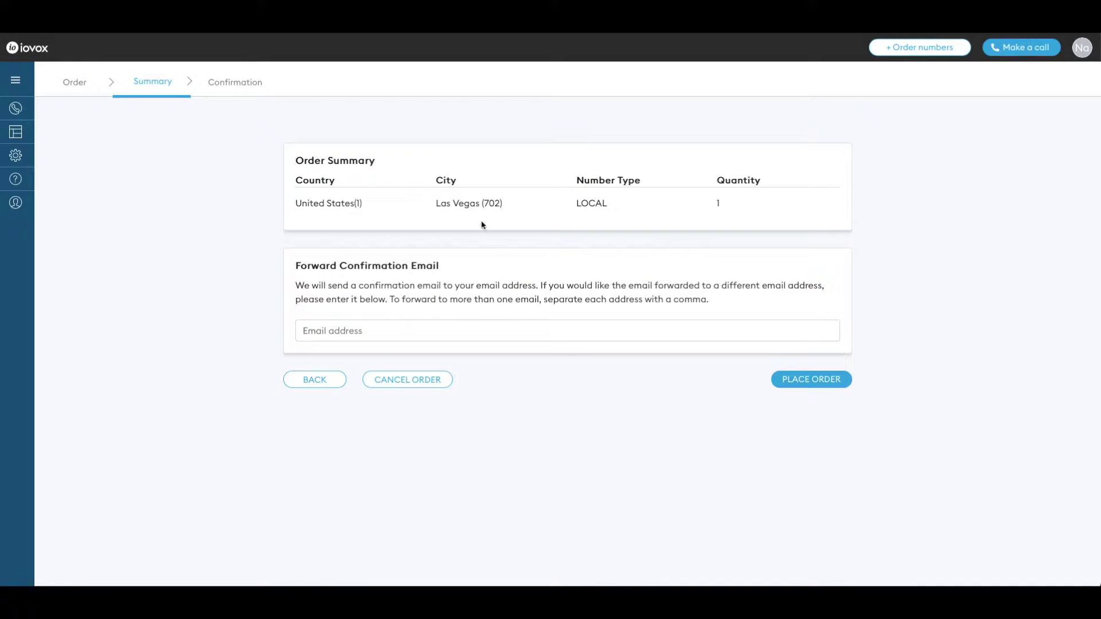
{"action": "left_click", "coordinate": [826, 381]}
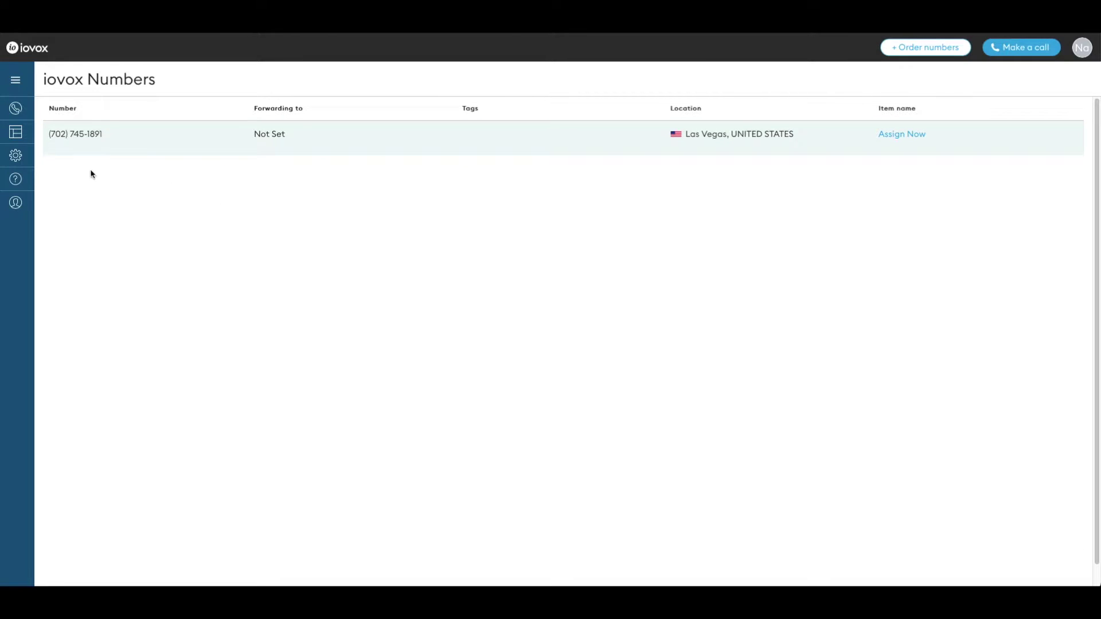
- Create a call rule that forwards to an individual, named "Whisper to receiver, call recording and auto-transcribe"
{"action": "mouse_move", "coordinate": [32, 170]}
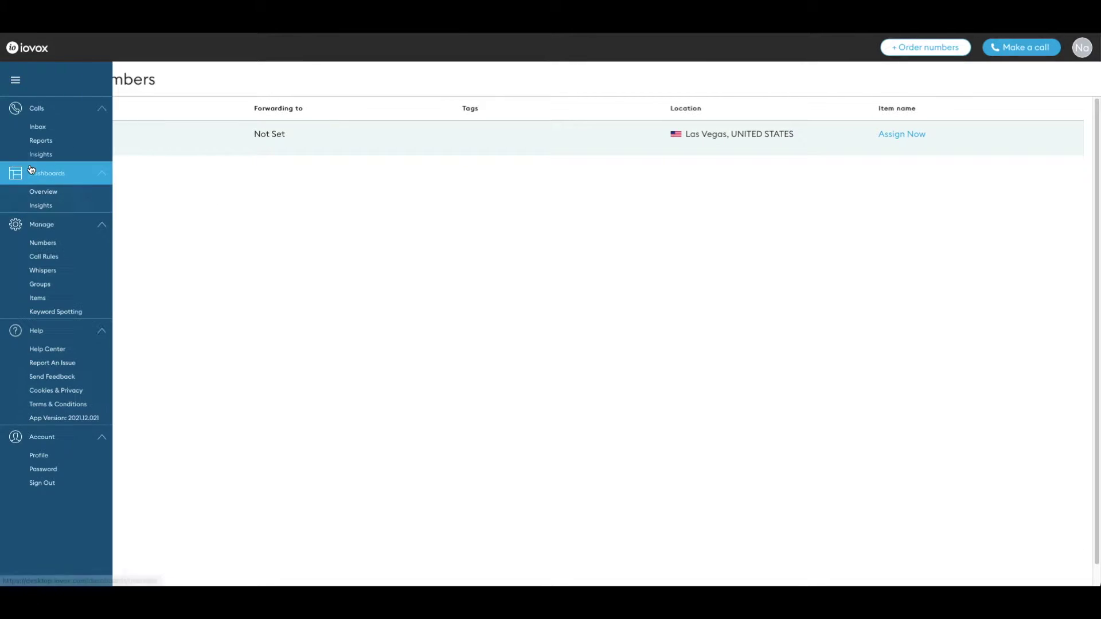
{"action": "left_click", "coordinate": [35, 257]}
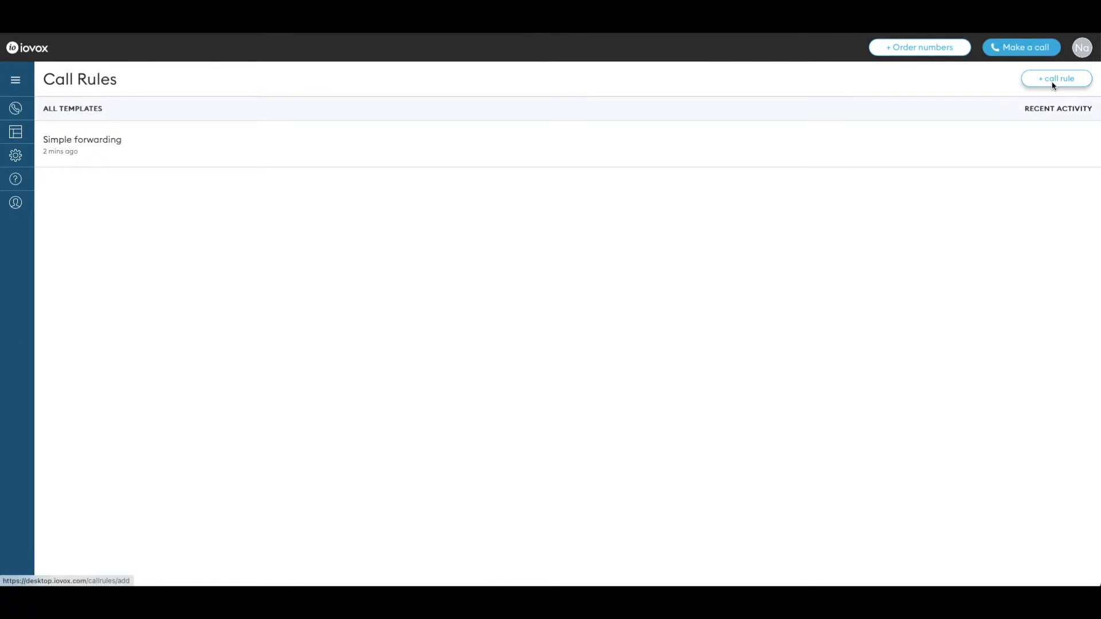
{"action": "left_click", "coordinate": [1046, 84]}
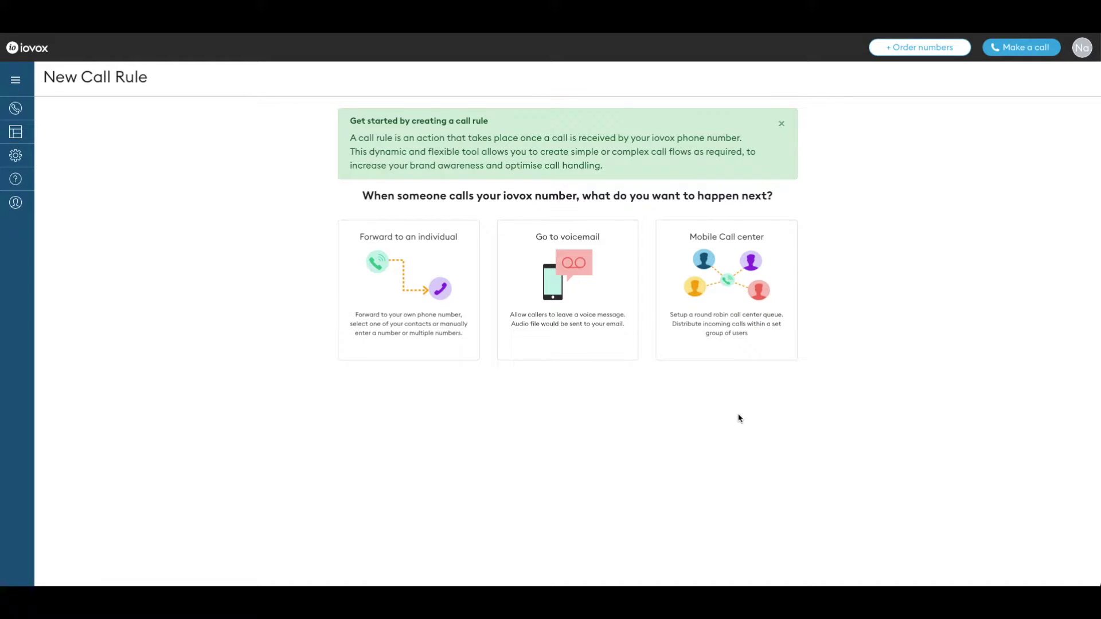
{"action": "left_click", "coordinate": [414, 303]}
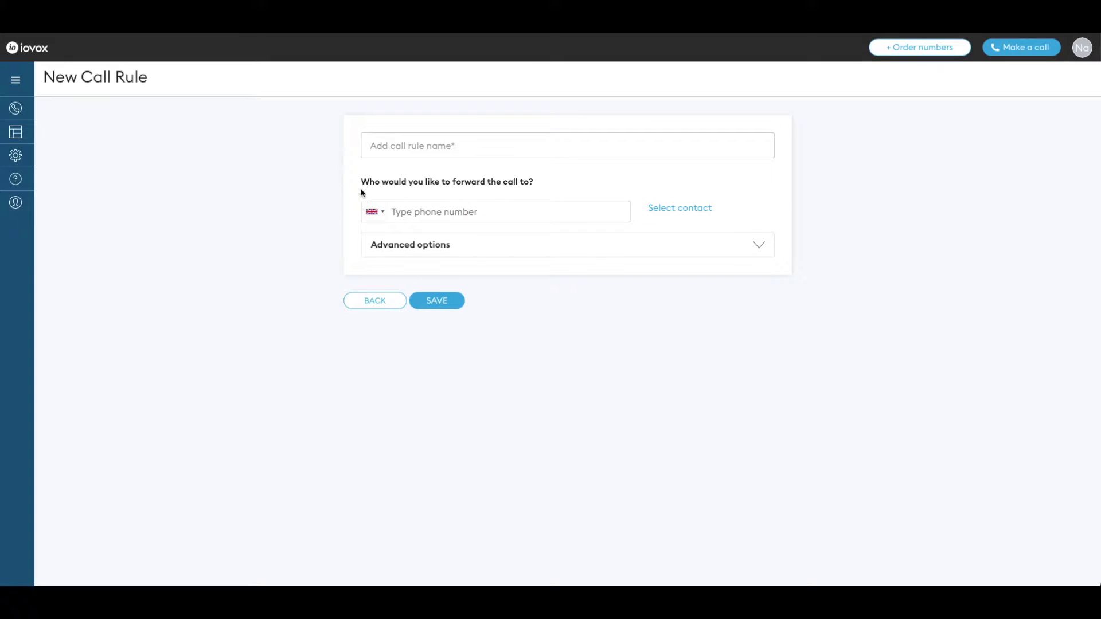
{"action": "left_click", "coordinate": [376, 145]}
{"action": "type", "text": "Whisper to "}
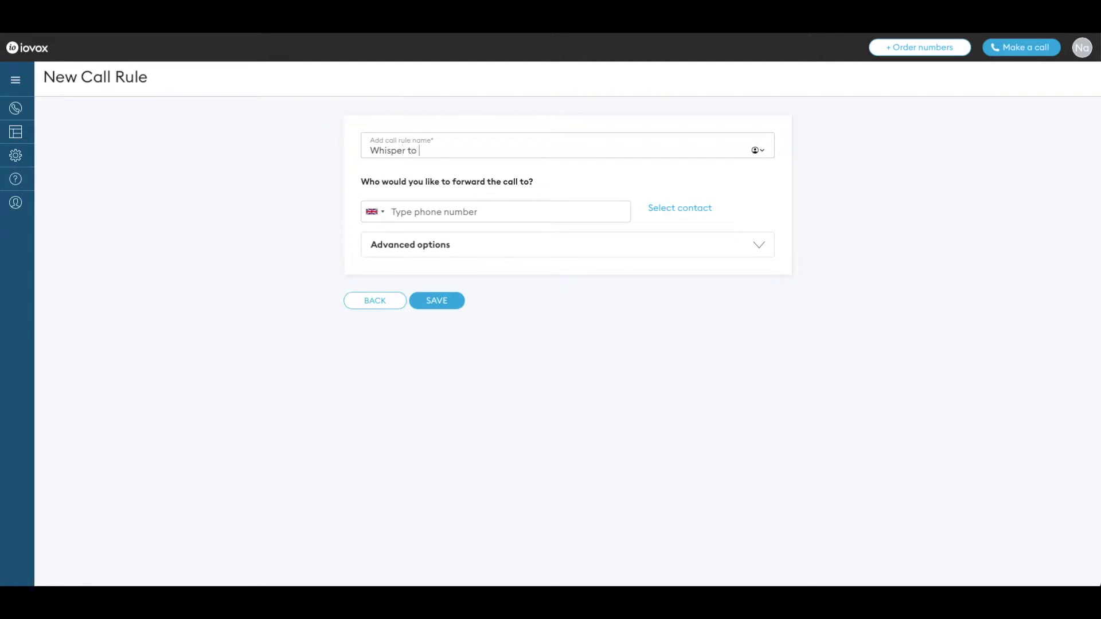
{"action": "type", "text": "receiver, call recording and auto-"}
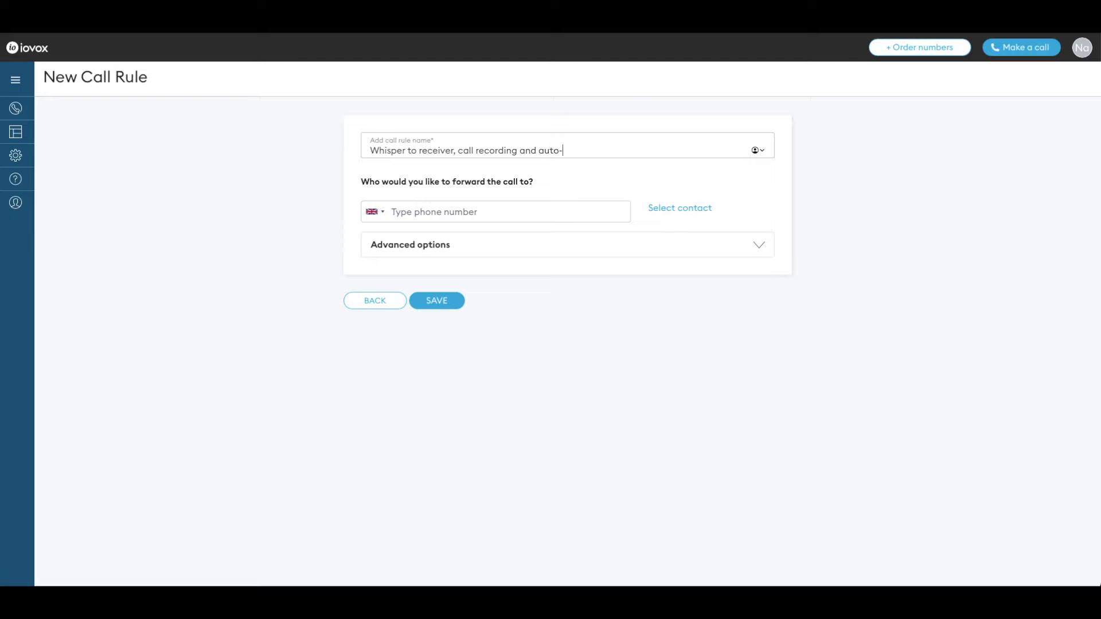
{"action": "type", "text": "transcribe"}
- Set the forwarding destination's country to United States and enter the phone number that receives the calls
{"action": "left_click", "coordinate": [374, 211]}
{"action": "left_click", "coordinate": [400, 241]}
{"action": "key", "text": "ctrl+v"}
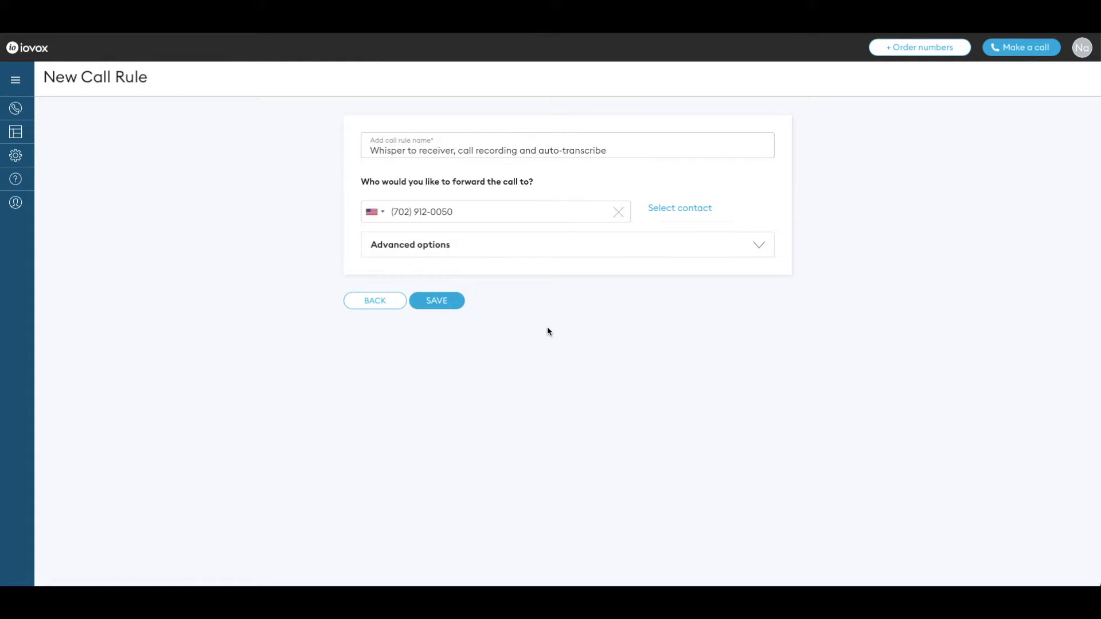
- Enable the whisper to the receiver in the advanced options, using the "This is a web lead" message
{"action": "left_click", "coordinate": [484, 247]}
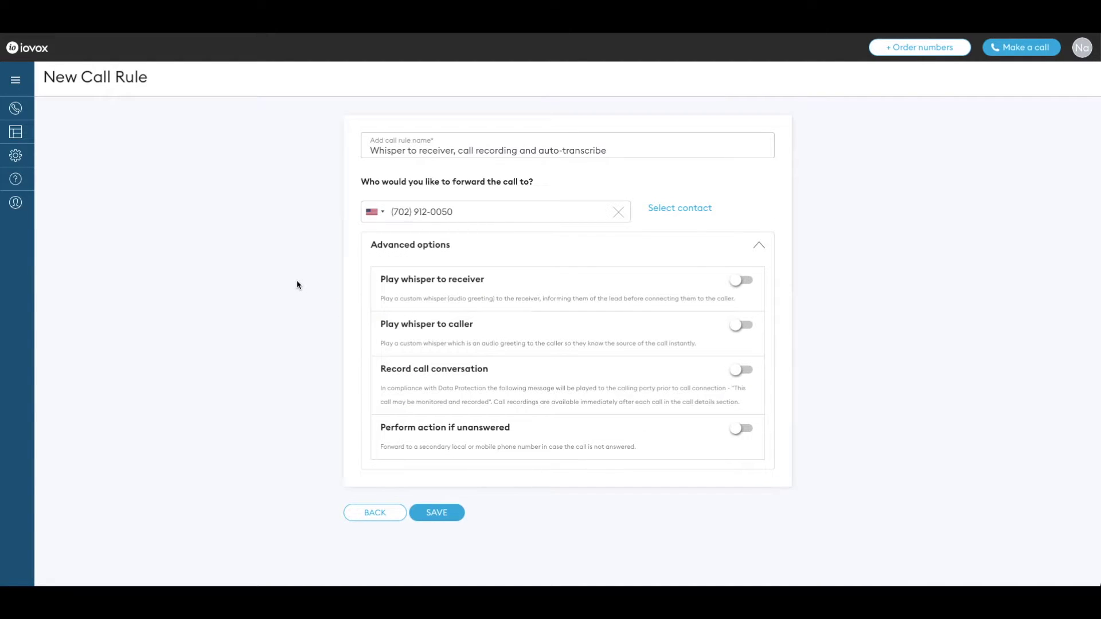
{"action": "left_click", "coordinate": [746, 281]}
{"action": "left_click", "coordinate": [508, 342]}
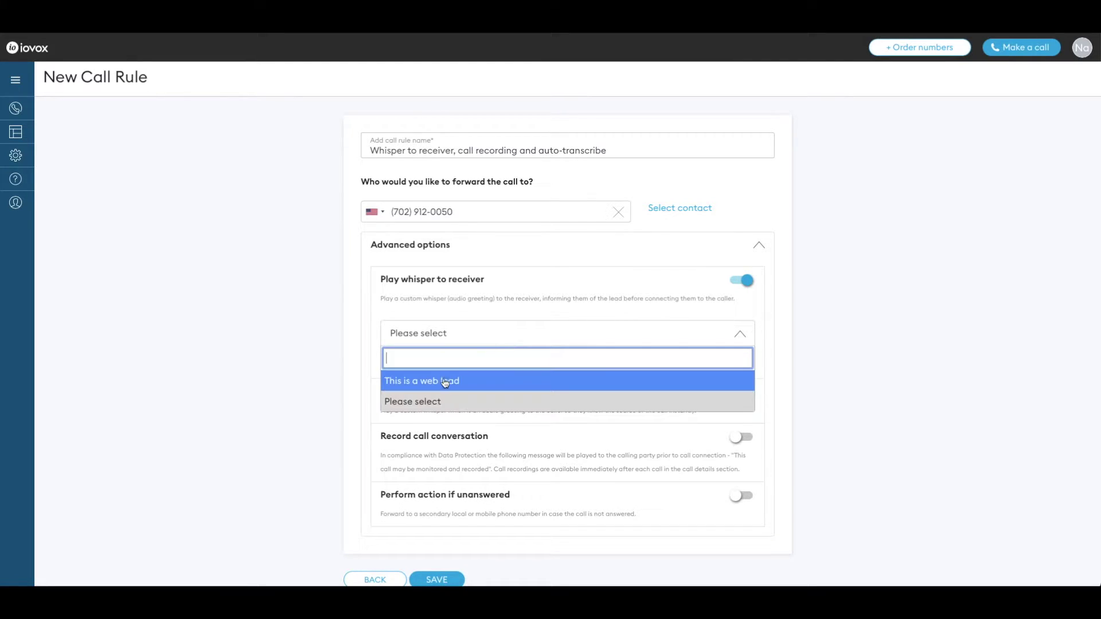
{"action": "left_click", "coordinate": [446, 381]}
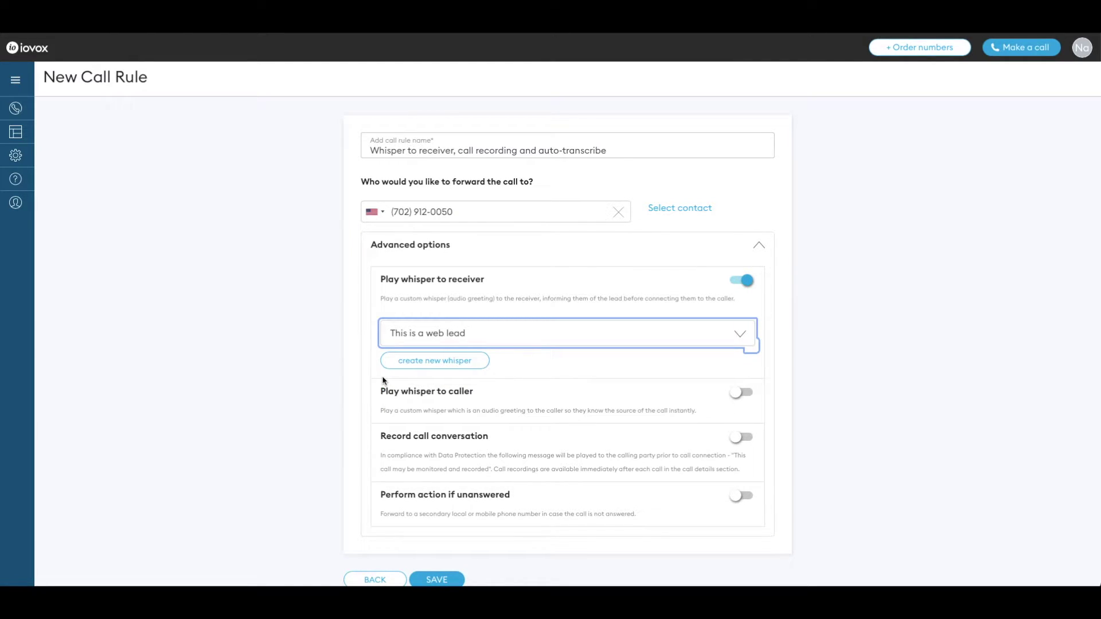
{"action": "left_click", "coordinate": [323, 378]}
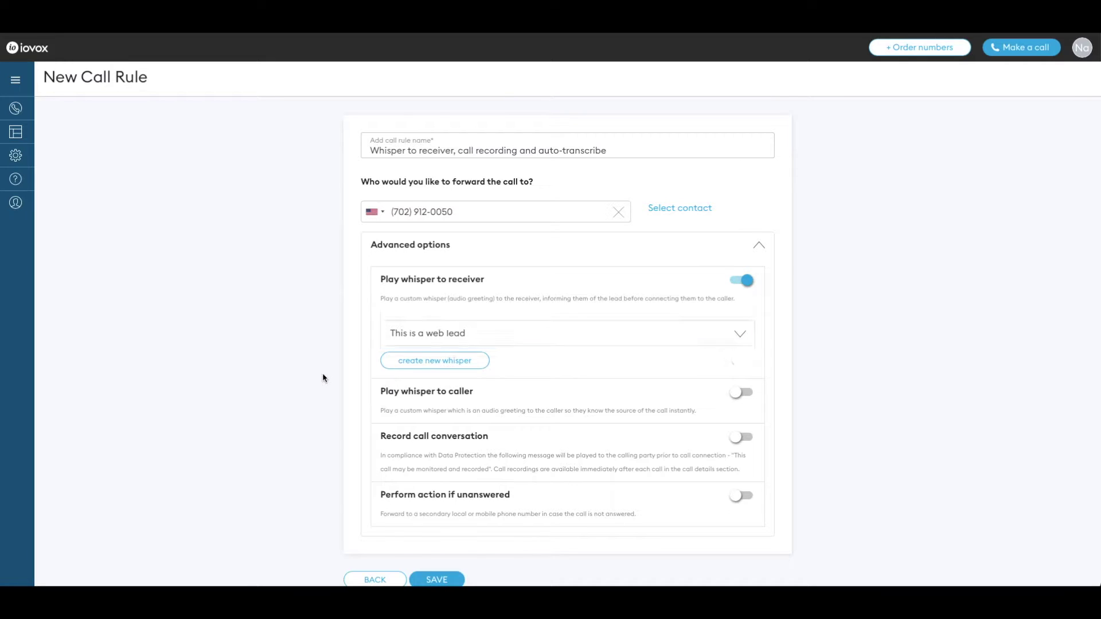
- Enable call conversation recording with auto transcribe, and save the call rule
{"action": "left_click", "coordinate": [743, 439]}
{"action": "scroll", "coordinate": [350, 425], "scroll_direction": "down", "scroll_amount": 2}
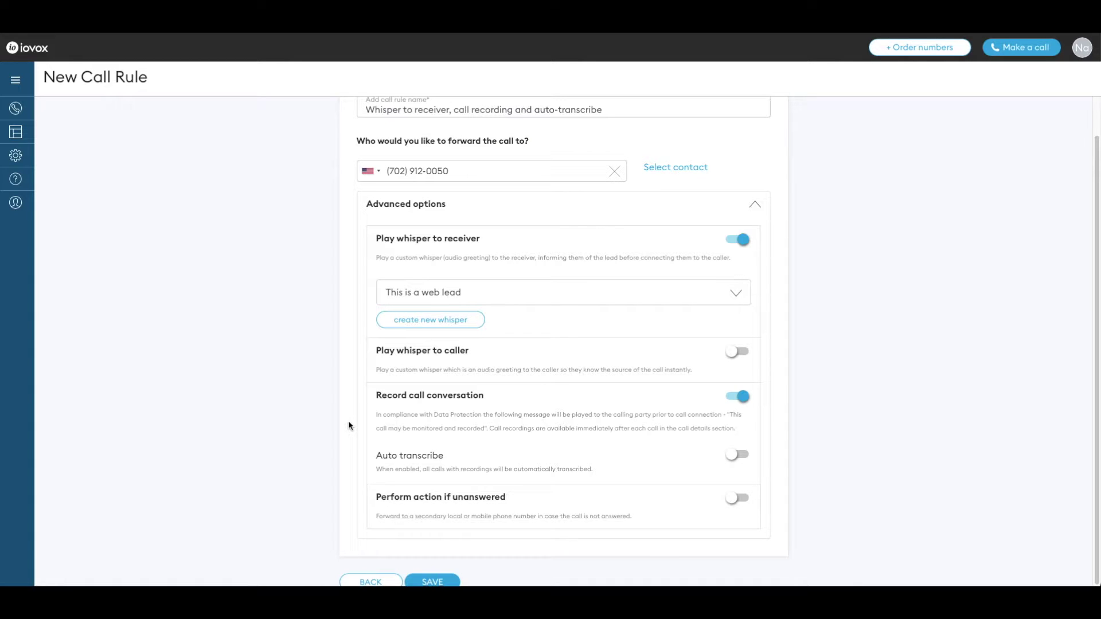
{"action": "left_click", "coordinate": [741, 457]}
{"action": "scroll", "coordinate": [359, 404], "scroll_direction": "down", "scroll_amount": 1}
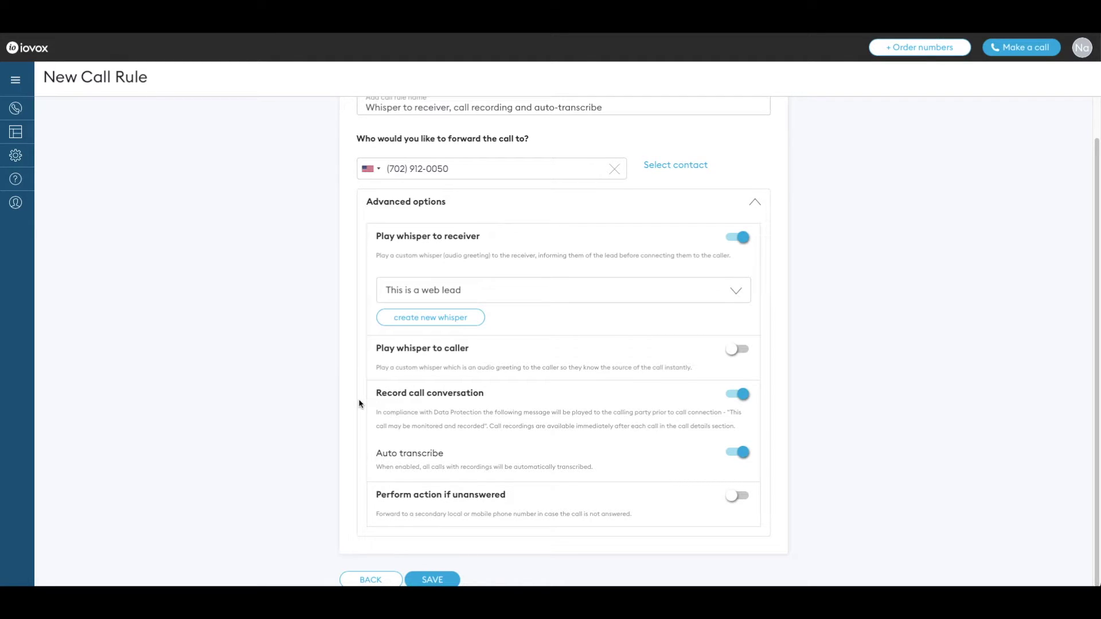
{"action": "left_click", "coordinate": [433, 578]}
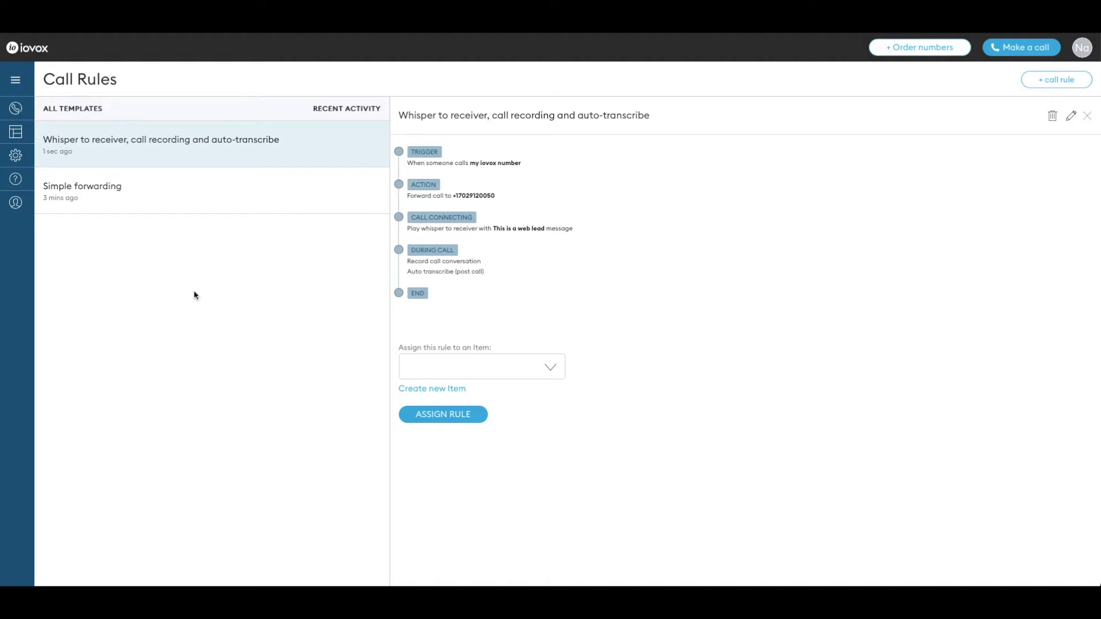
- Create a new item named "Google Adwords" with the item ID abc234
{"action": "mouse_move", "coordinate": [26, 168]}
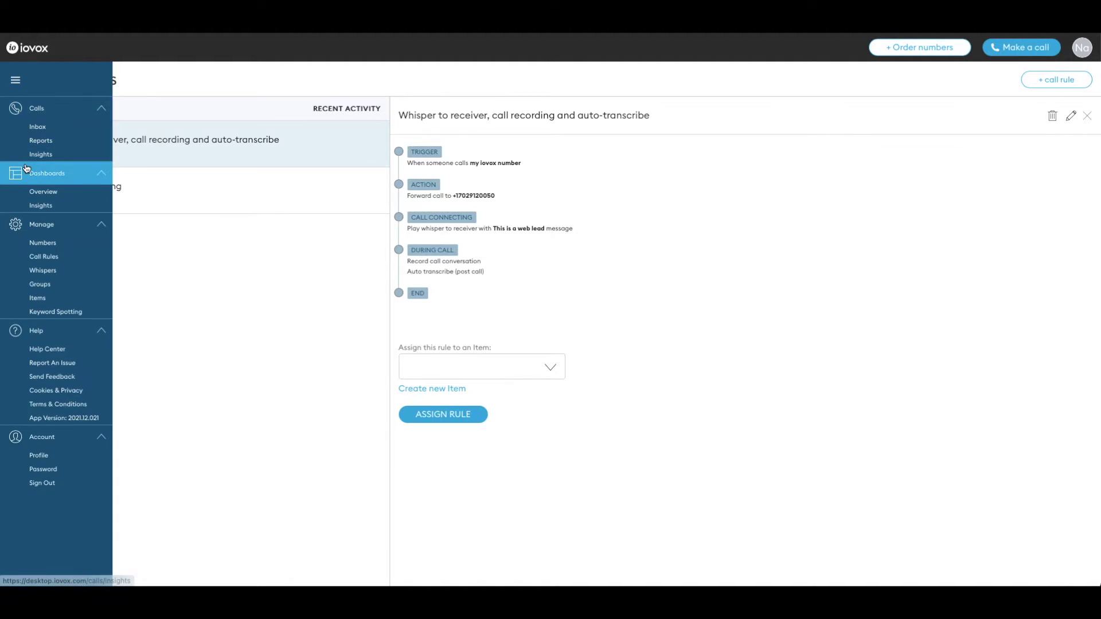
{"action": "left_click", "coordinate": [57, 300]}
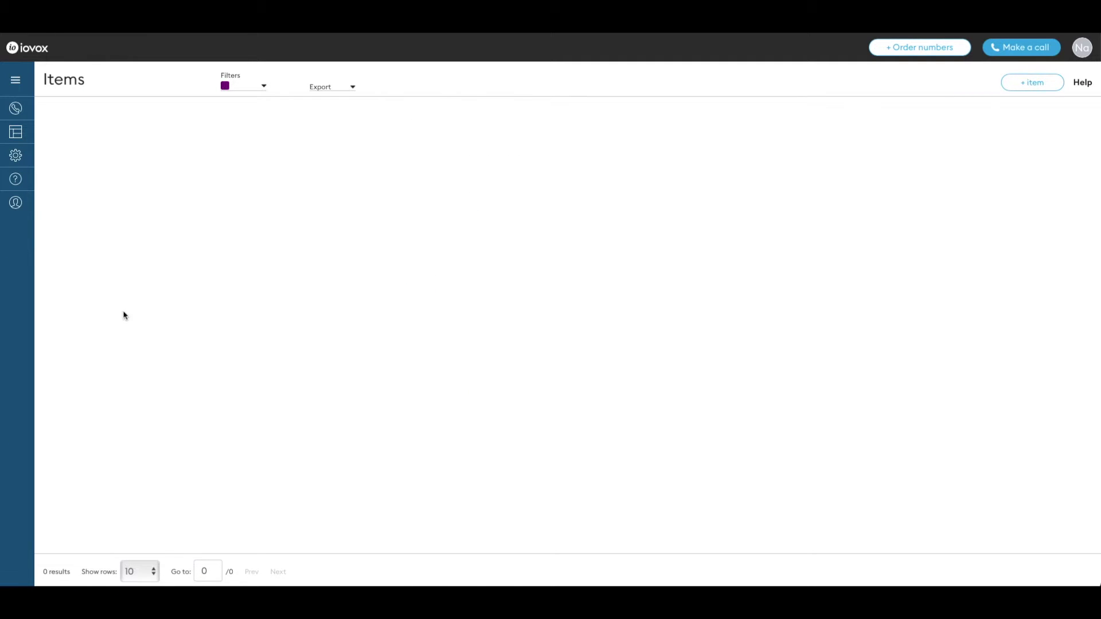
{"action": "left_click", "coordinate": [1026, 85]}
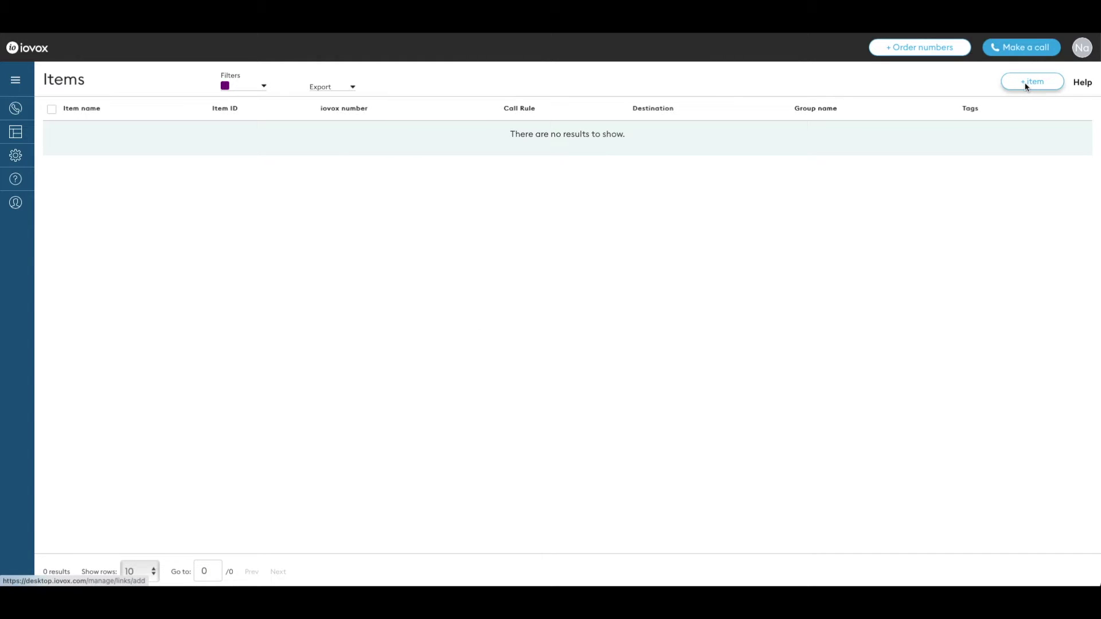
{"action": "double_click", "coordinate": [465, 164]}
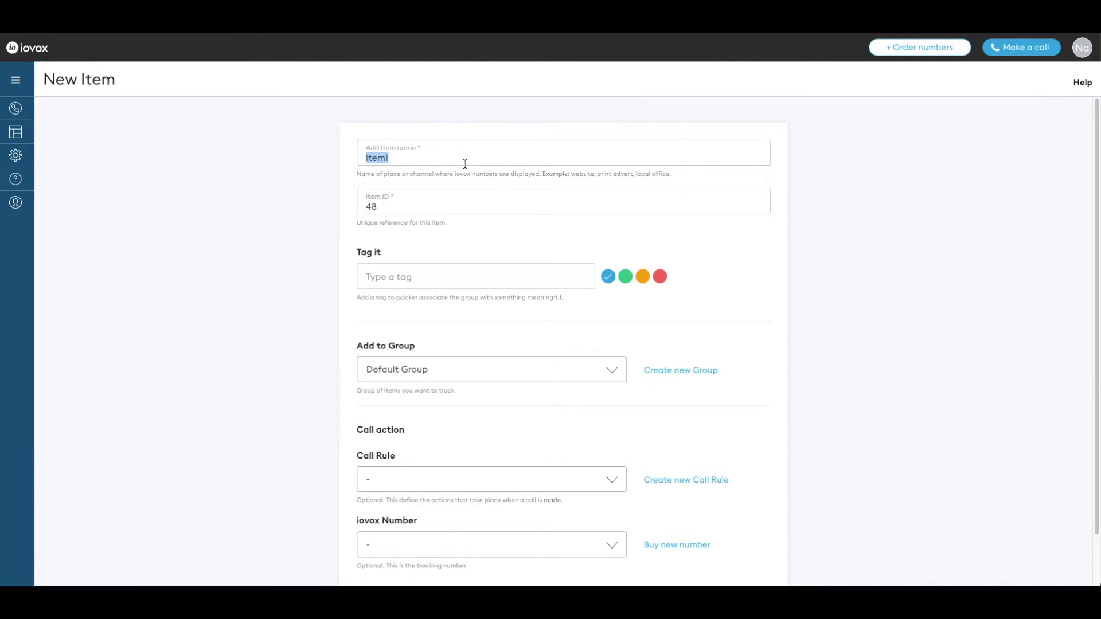
{"action": "type", "text": "Google Adwords"}
{"action": "double_click", "coordinate": [411, 212]}
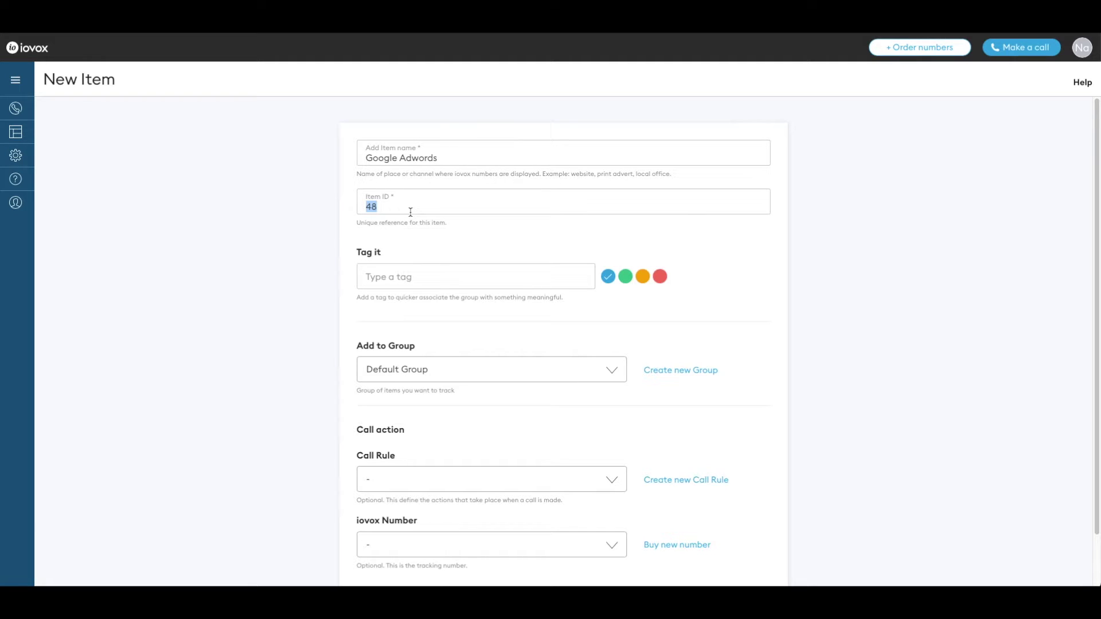
{"action": "type", "text": "abc234"}
- Add the blue tag "GA Lead" to the item and assign it to the "web Marketing Campaign" group
{"action": "left_click", "coordinate": [458, 264]}
{"action": "type", "text": "GA Lead"}
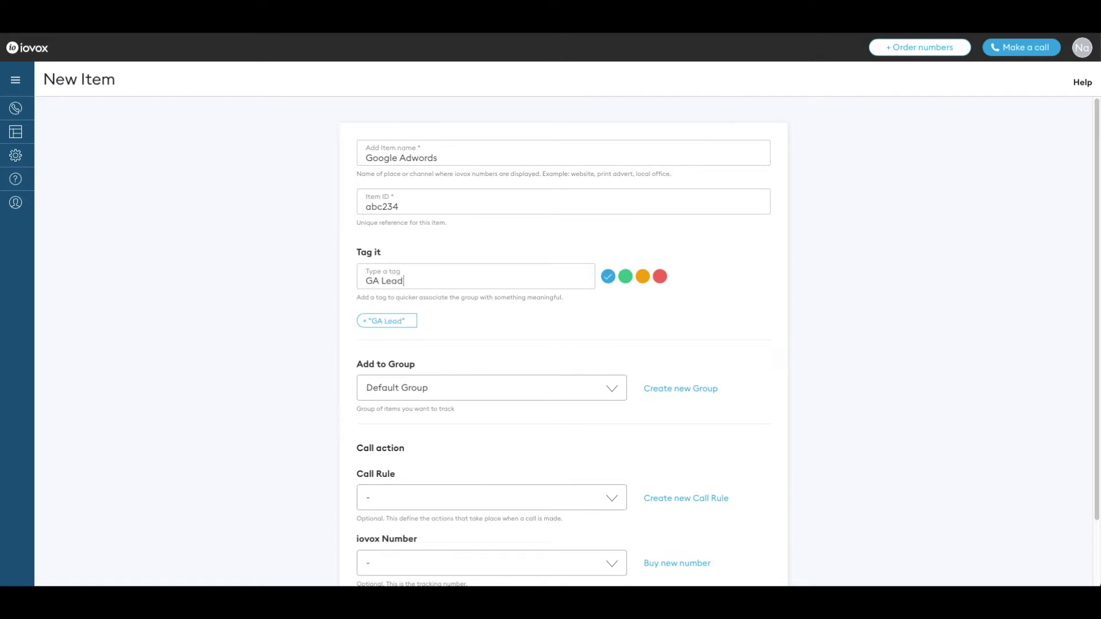
{"action": "left_click", "coordinate": [402, 322]}
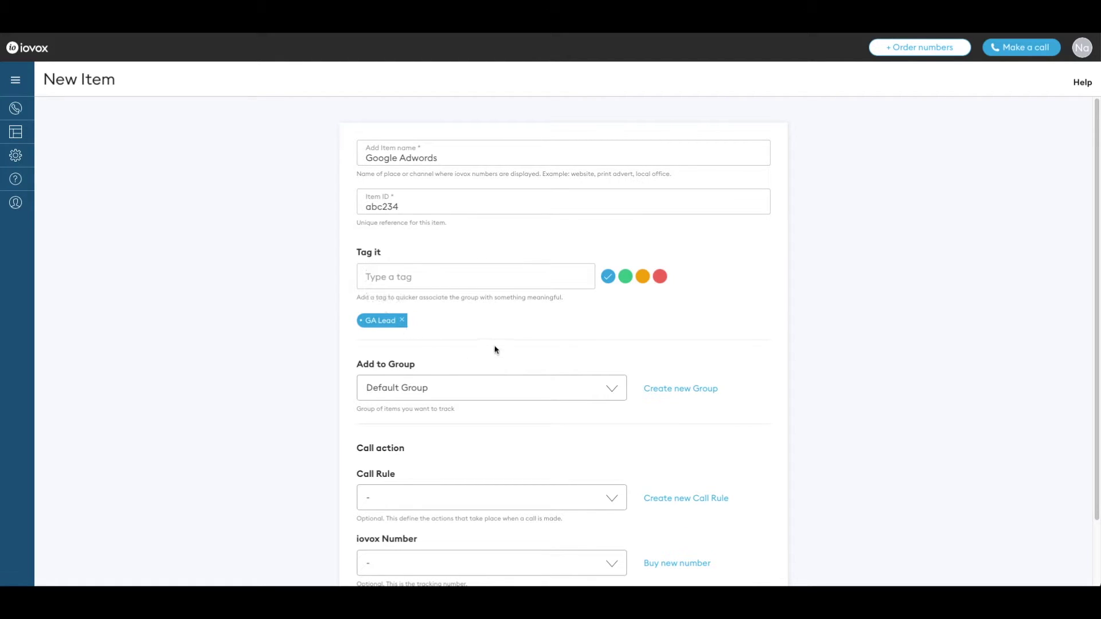
{"action": "left_click", "coordinate": [503, 391]}
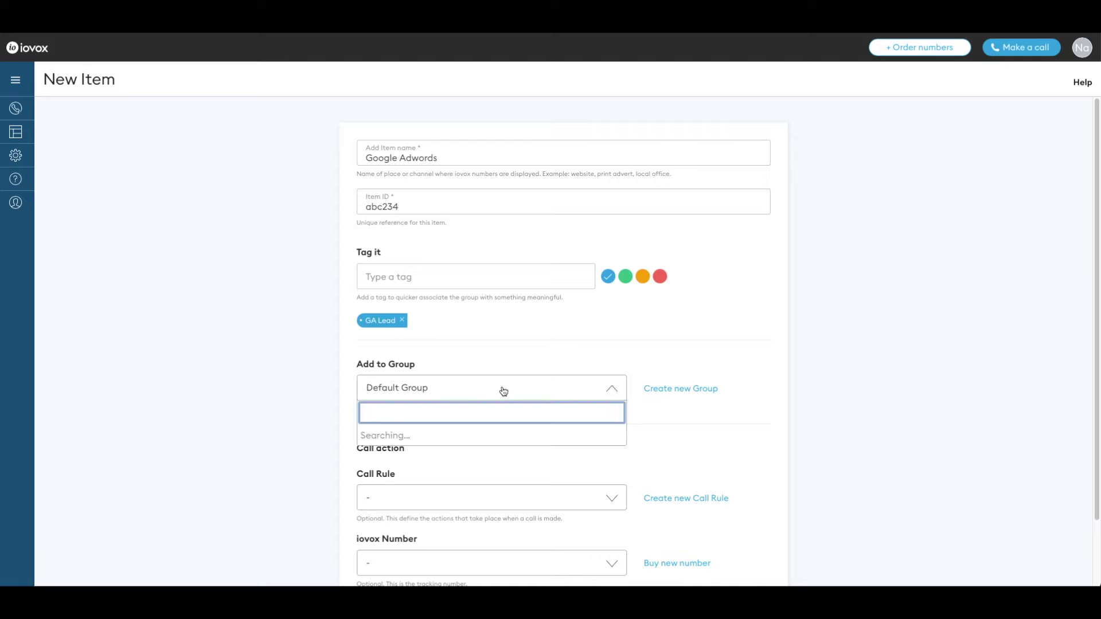
{"action": "left_click", "coordinate": [491, 434]}
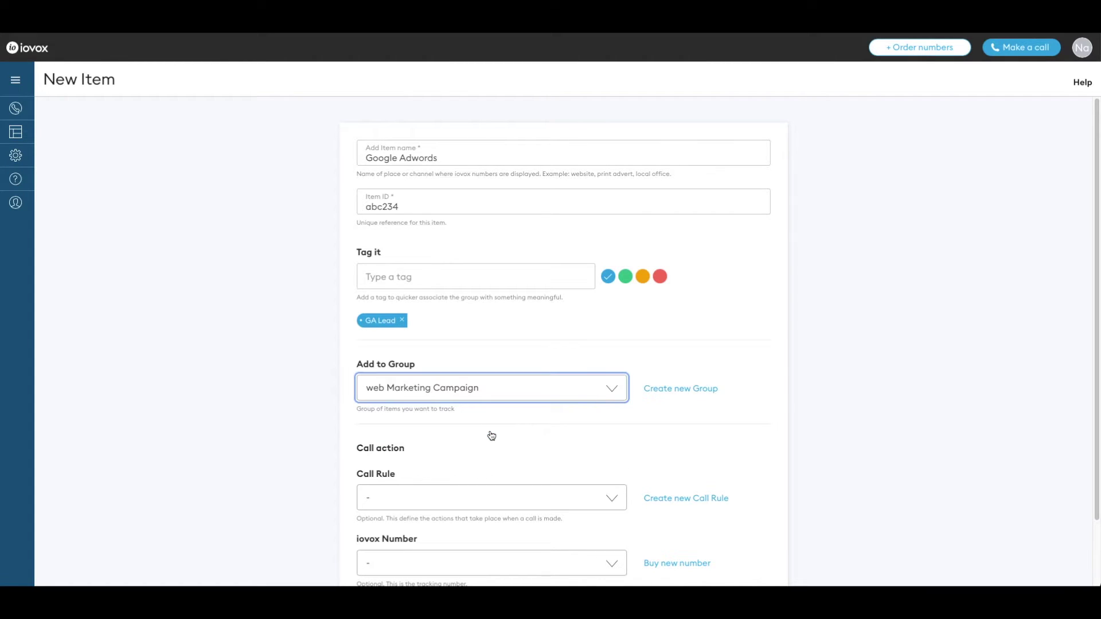
- Assign the "Whisper to receiver, call recording and auto-transcribe" rule and the ordered Las Vegas number to the item, and save it
{"action": "scroll", "coordinate": [297, 420], "scroll_direction": "down", "scroll_amount": 2}
{"action": "scroll", "coordinate": [297, 421], "scroll_direction": "down", "scroll_amount": 1}
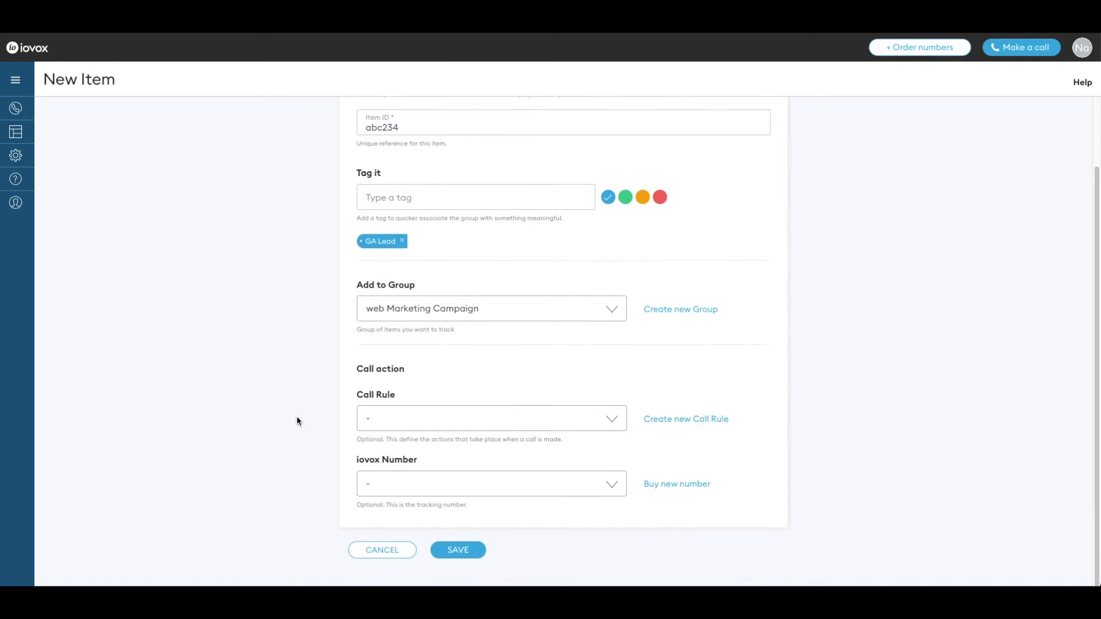
{"action": "left_click", "coordinate": [394, 420]}
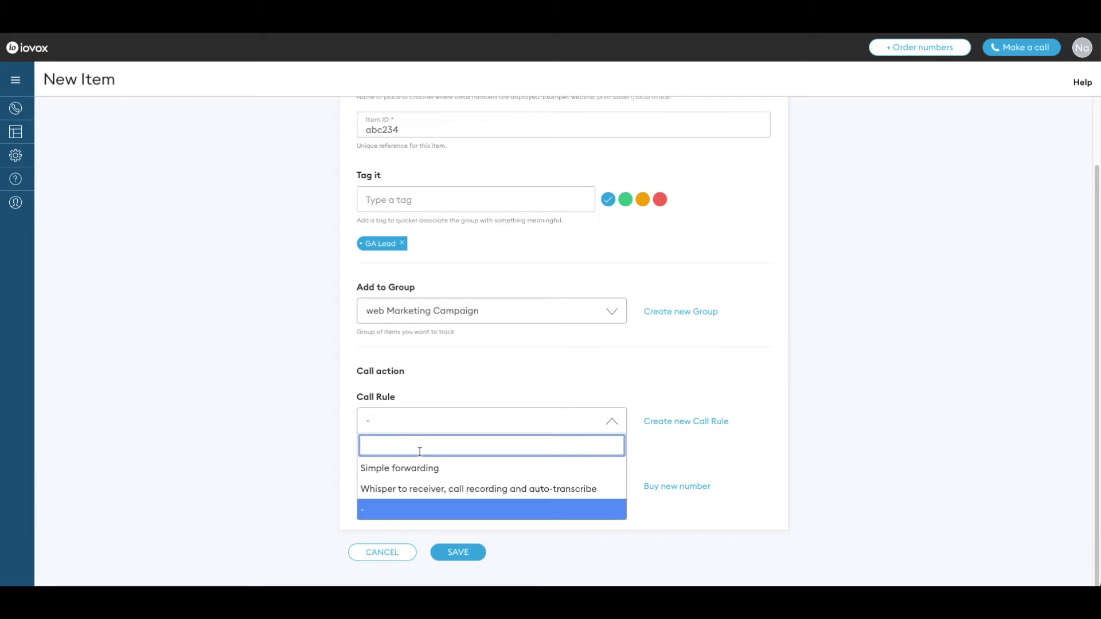
{"action": "left_click", "coordinate": [425, 494]}
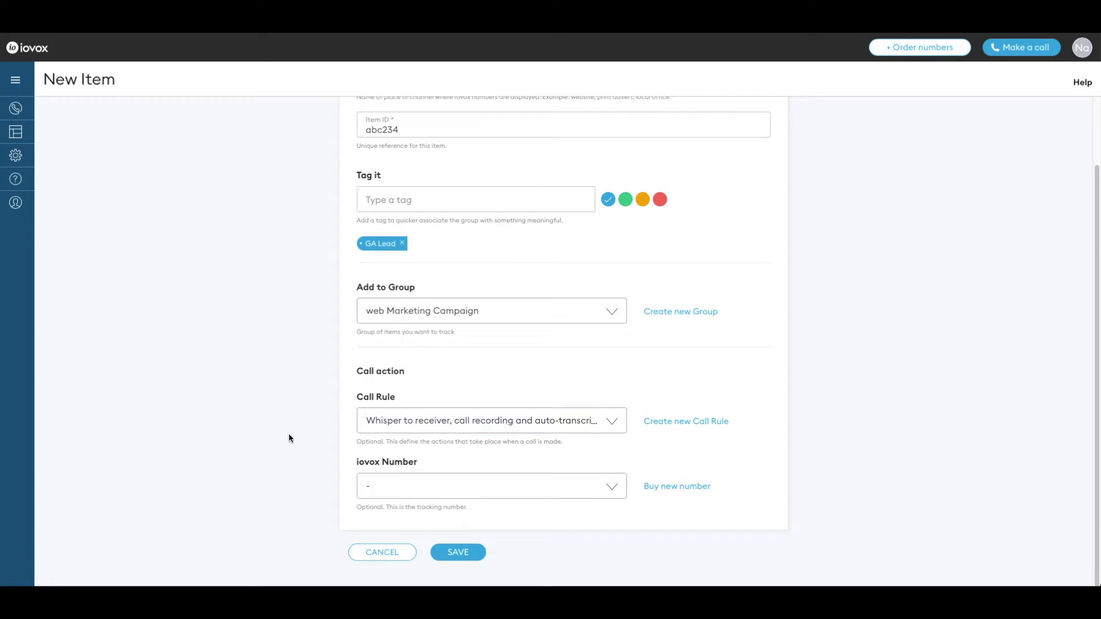
{"action": "left_click", "coordinate": [407, 491]}
{"action": "left_click", "coordinate": [436, 533]}
{"action": "left_click", "coordinate": [462, 558]}
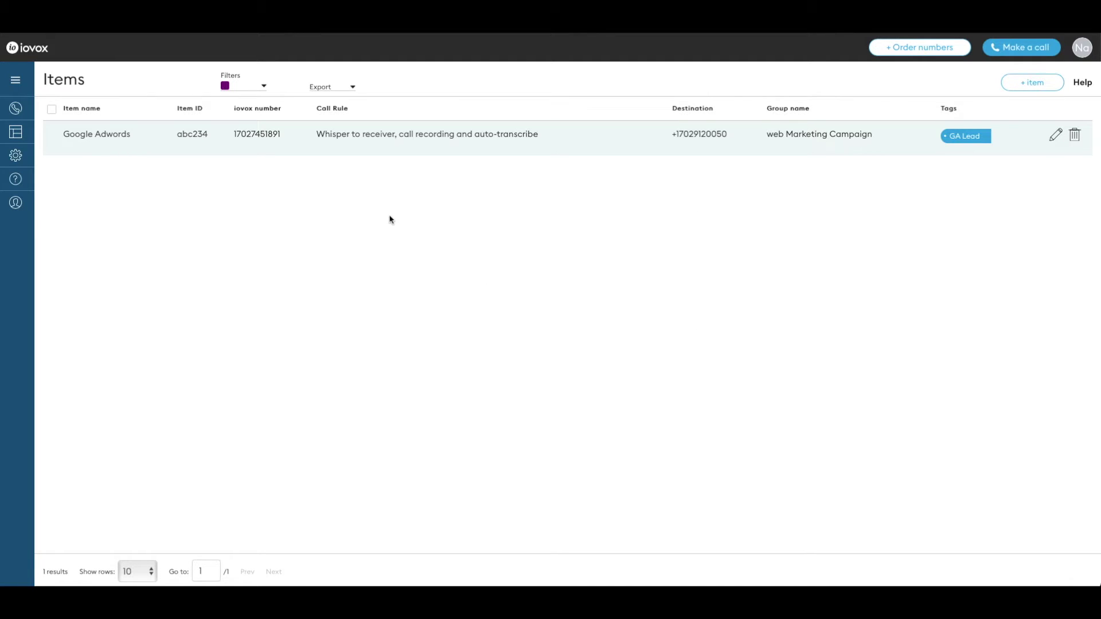
- Review the item and call rule assigned to the Las Vegas number, including the available call rule choices
{"action": "mouse_move", "coordinate": [23, 224]}
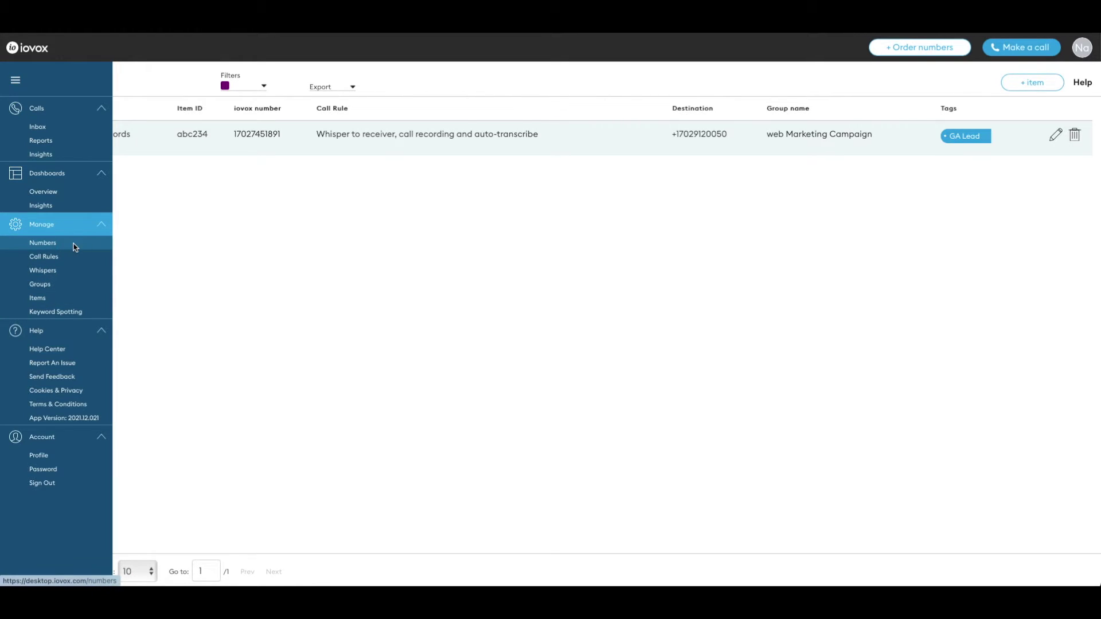
{"action": "left_click", "coordinate": [50, 244]}
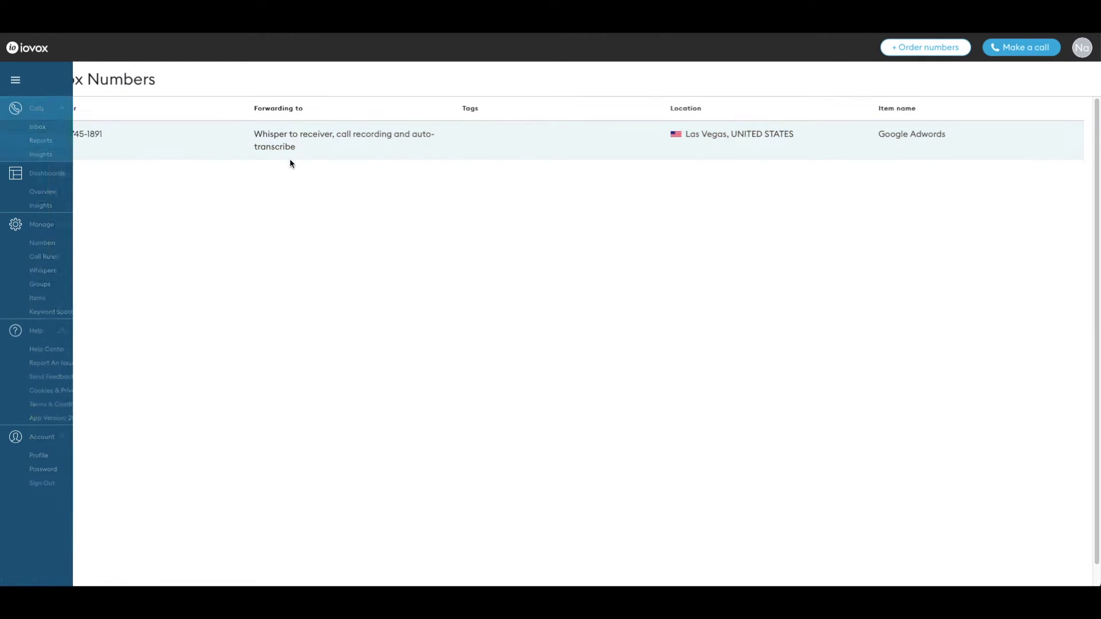
{"action": "left_click", "coordinate": [170, 160]}
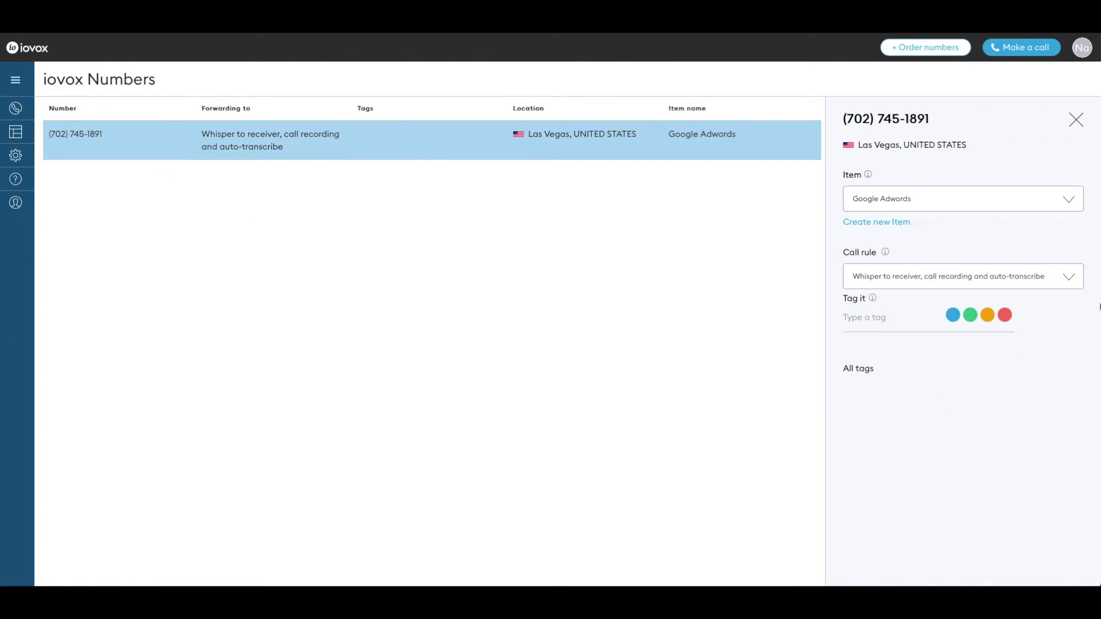
{"action": "left_click", "coordinate": [1044, 207]}
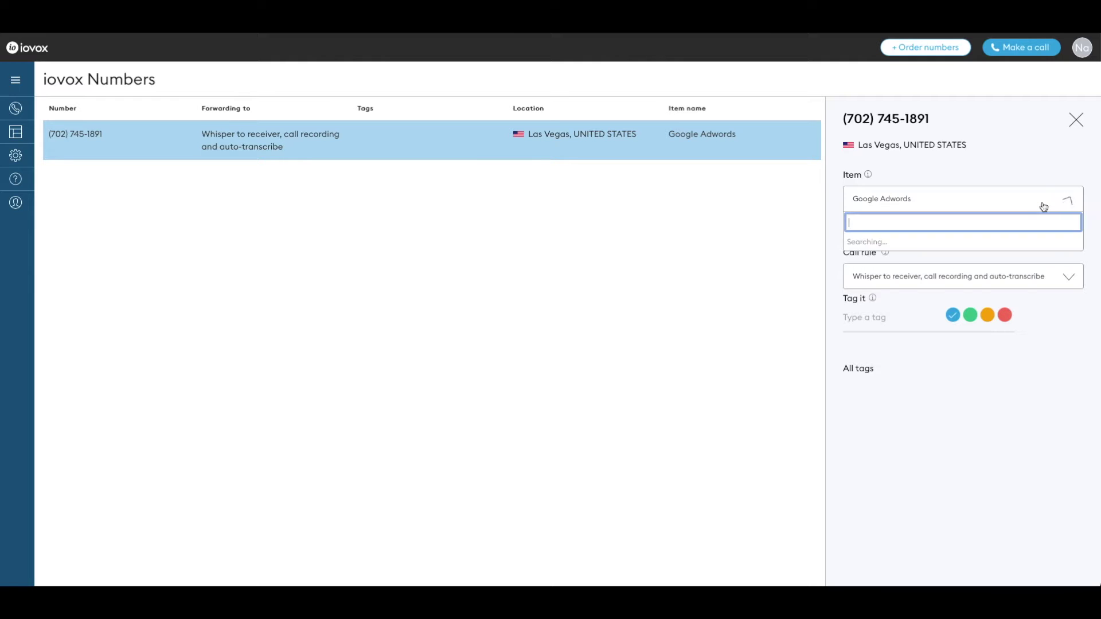
{"action": "left_click", "coordinate": [1044, 207]}
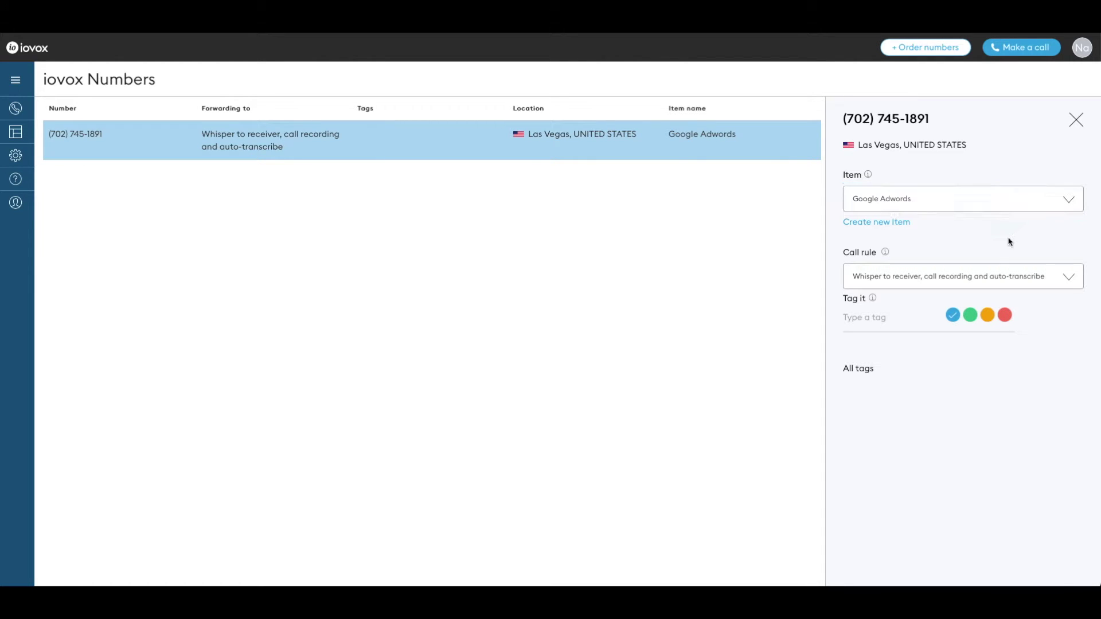
{"action": "left_click", "coordinate": [981, 280]}
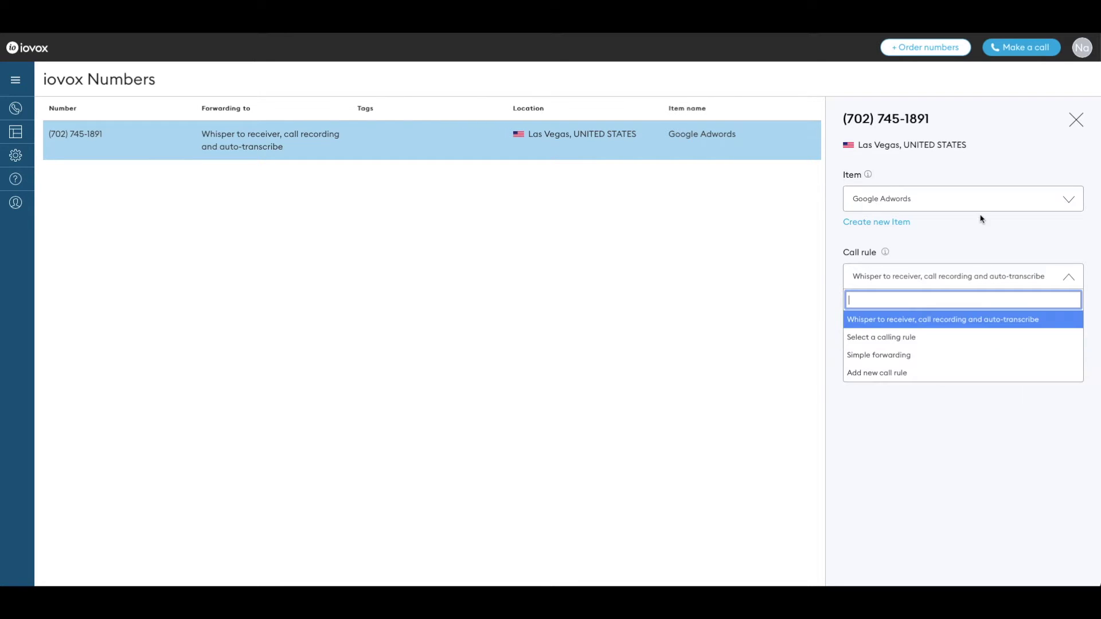
{"action": "left_click", "coordinate": [977, 228]}
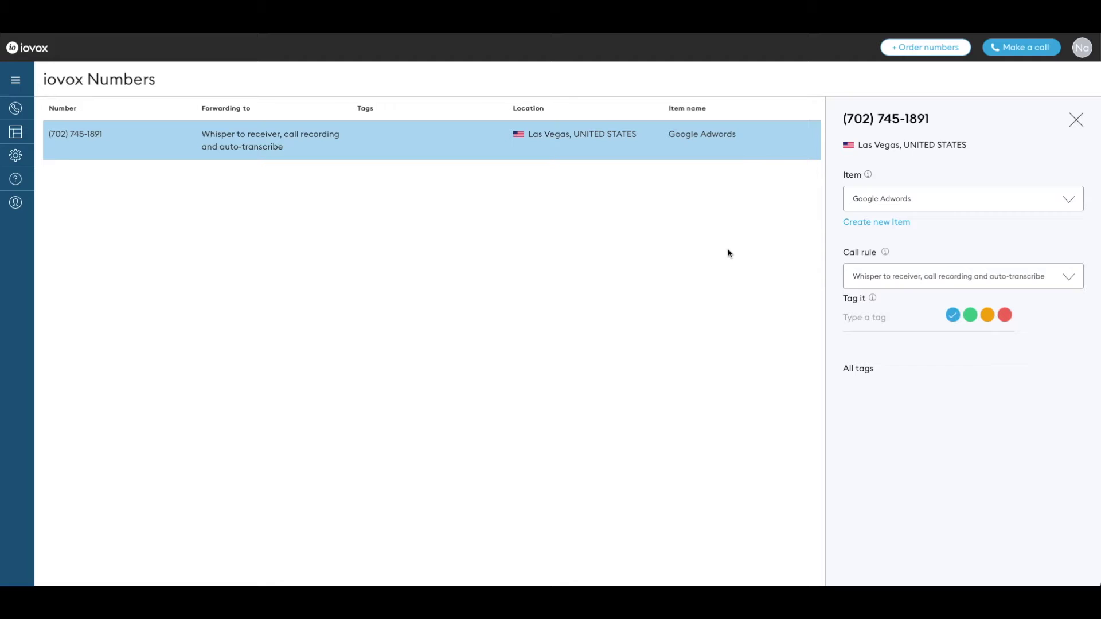
- Create a new keyword spotting rule named "Viewing"
{"action": "mouse_move", "coordinate": [29, 205]}
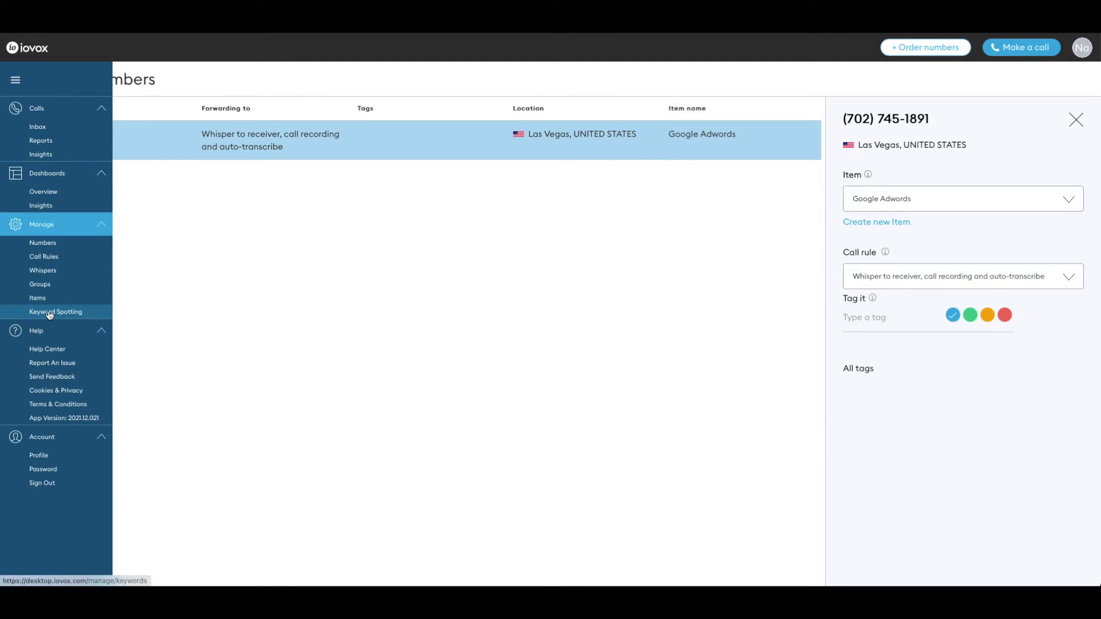
{"action": "left_click", "coordinate": [81, 313]}
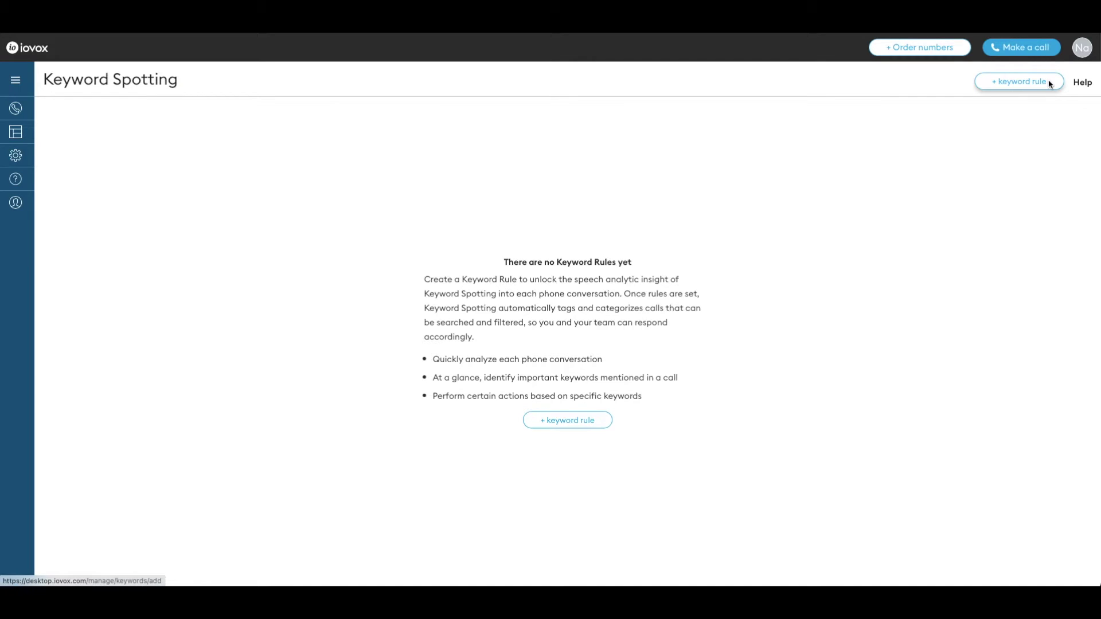
{"action": "left_click", "coordinate": [1049, 84]}
{"action": "type", "text": "Viewing"}
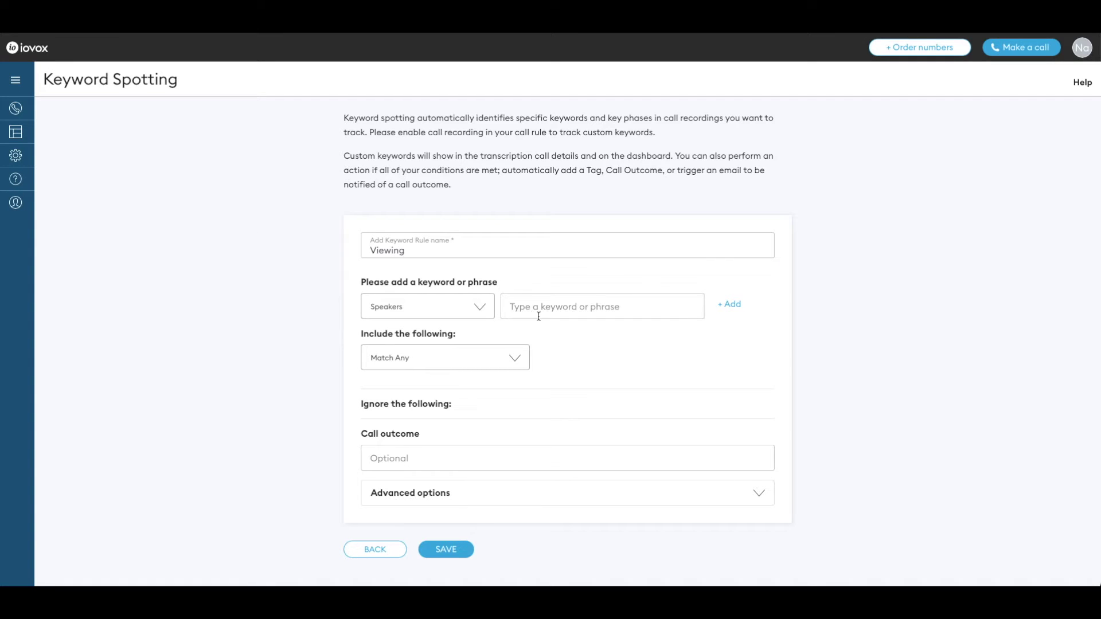
- Add the keywords "Interested", "Time" and "View*" to the rule, each applied to Speakers
{"action": "left_click", "coordinate": [480, 315]}
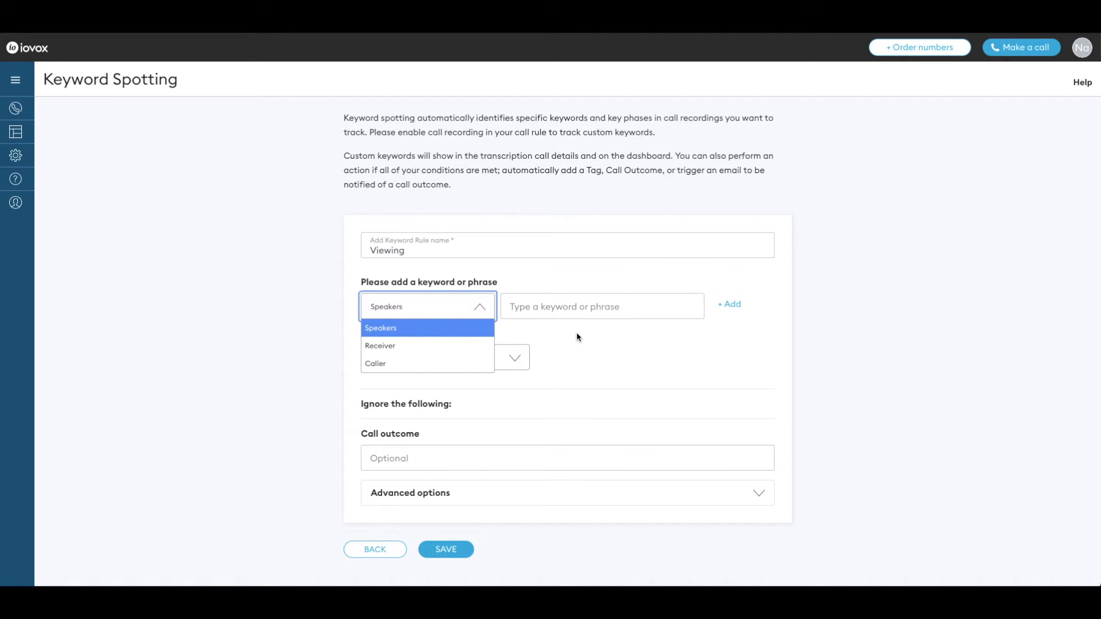
{"action": "left_click", "coordinate": [467, 330]}
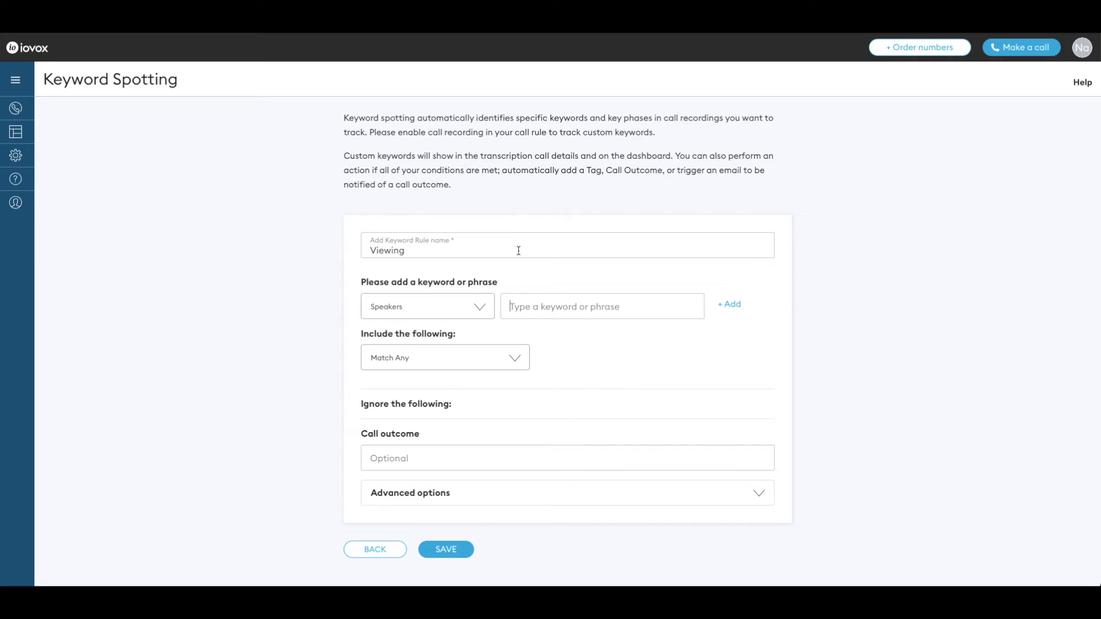
{"action": "type", "text": "Interested"}
{"action": "left_click", "coordinate": [728, 305]}
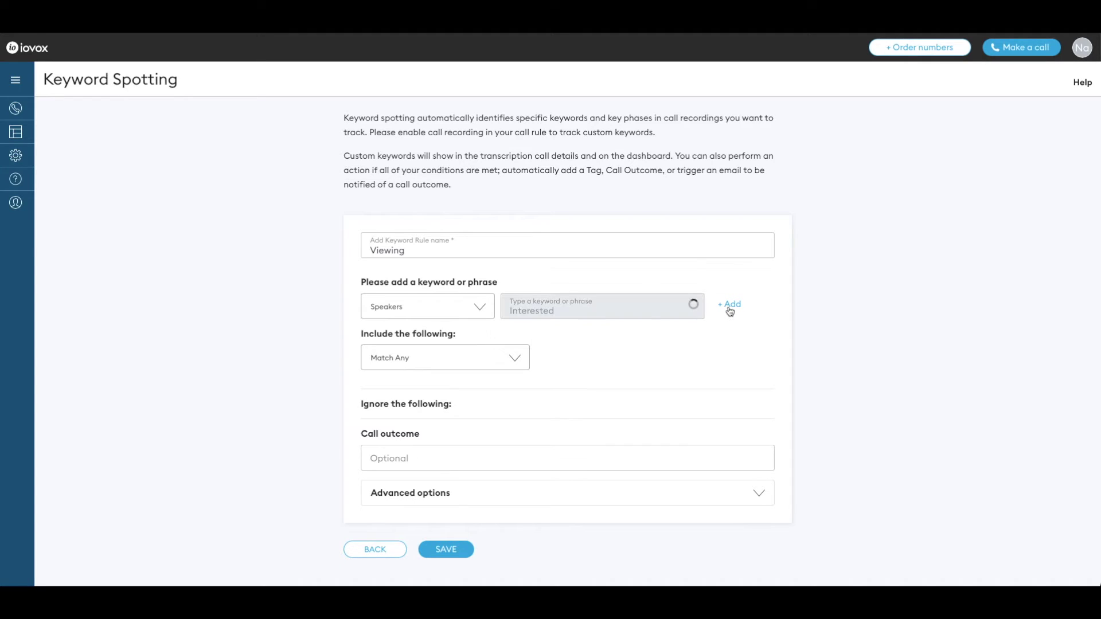
{"action": "type", "text": "Time"}
{"action": "left_click", "coordinate": [727, 304]}
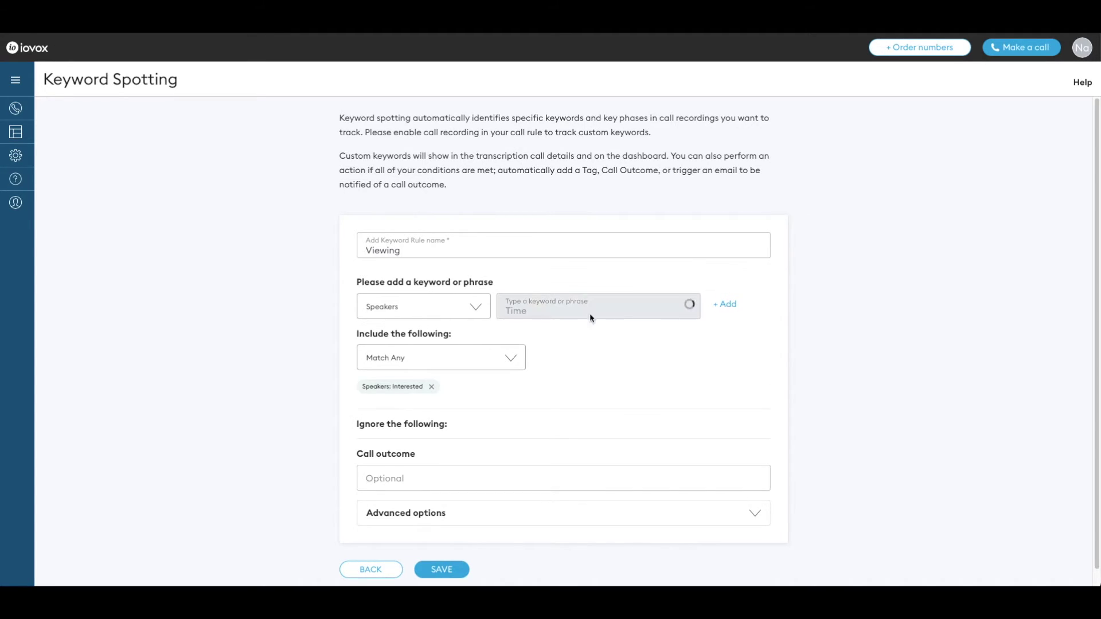
{"action": "type", "text": "View*"}
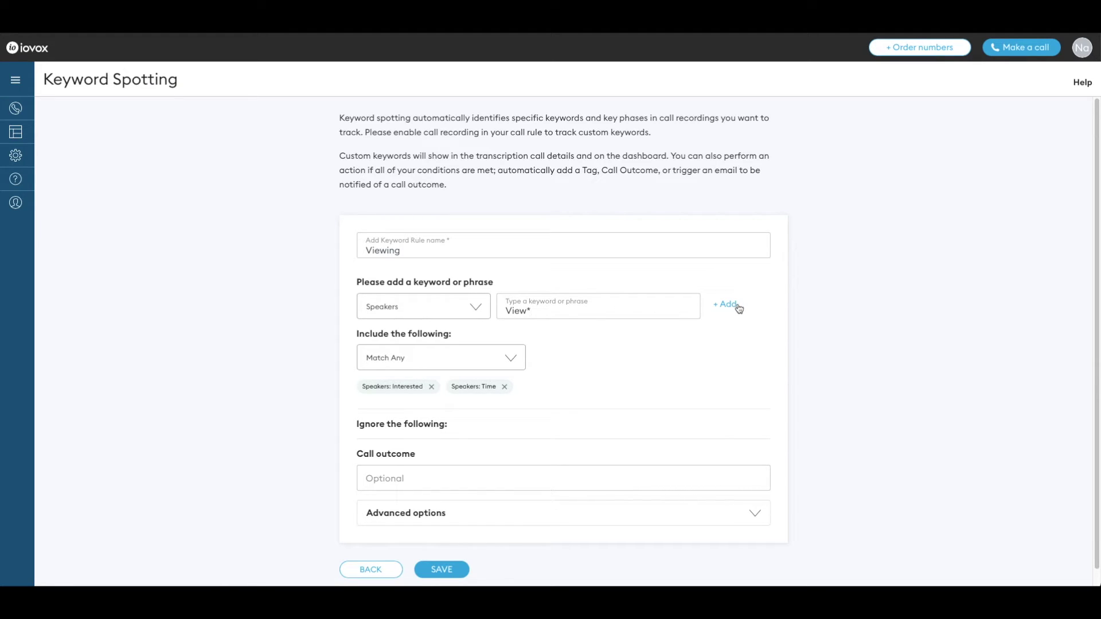
{"action": "left_click", "coordinate": [736, 305]}
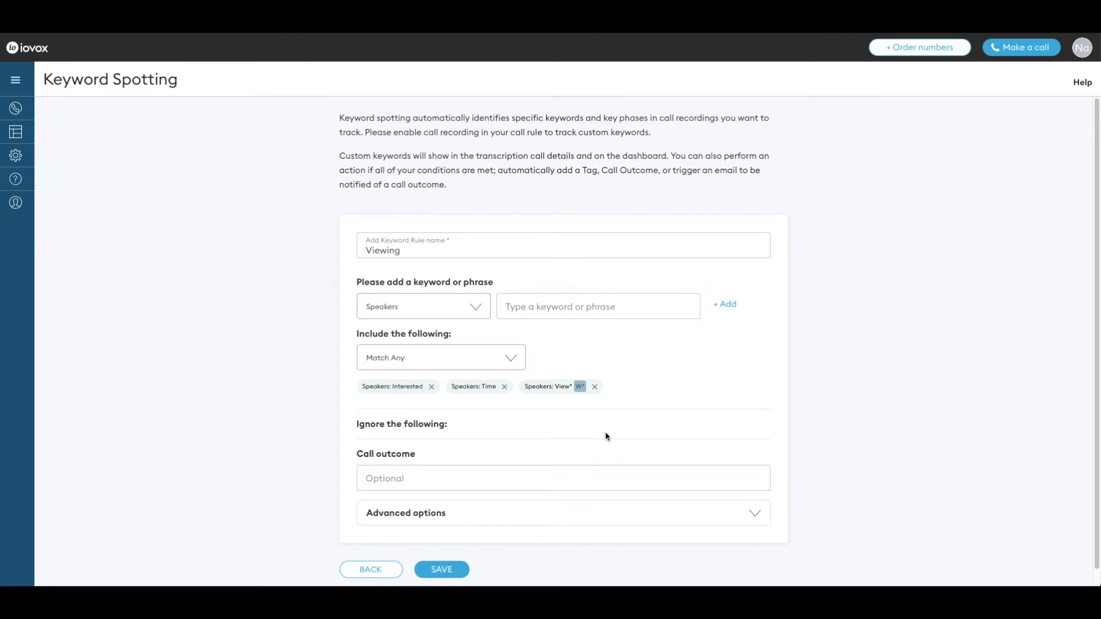
- Use Match Any with the call outcome "Viewing booked", and save the keyword rule
{"action": "left_click", "coordinate": [406, 364]}
{"action": "left_click", "coordinate": [377, 375]}
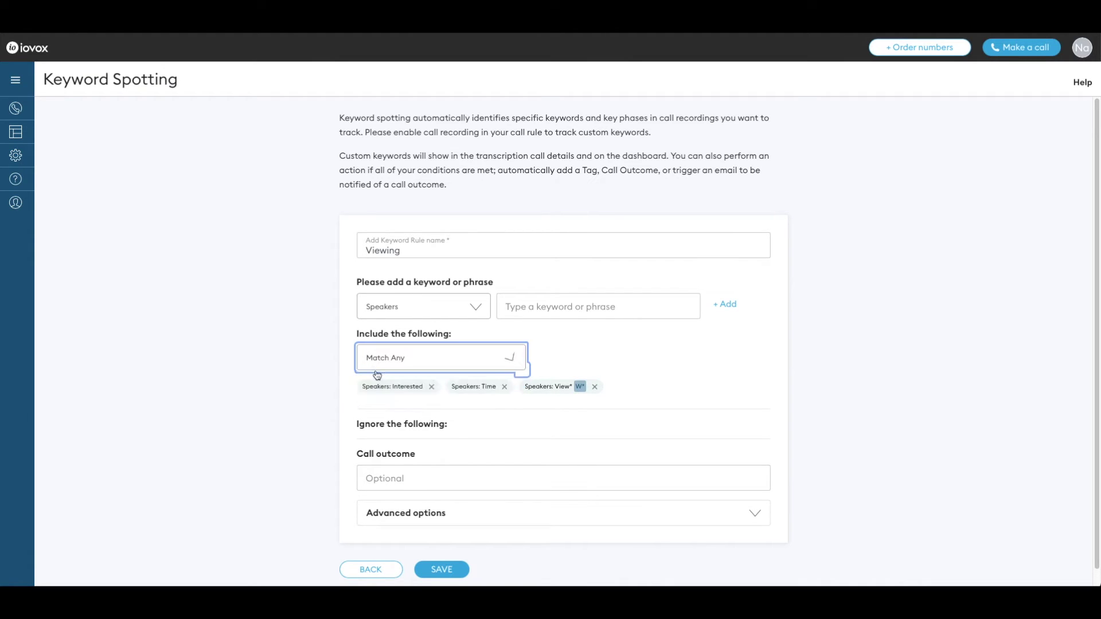
{"action": "type", "text": "V"}
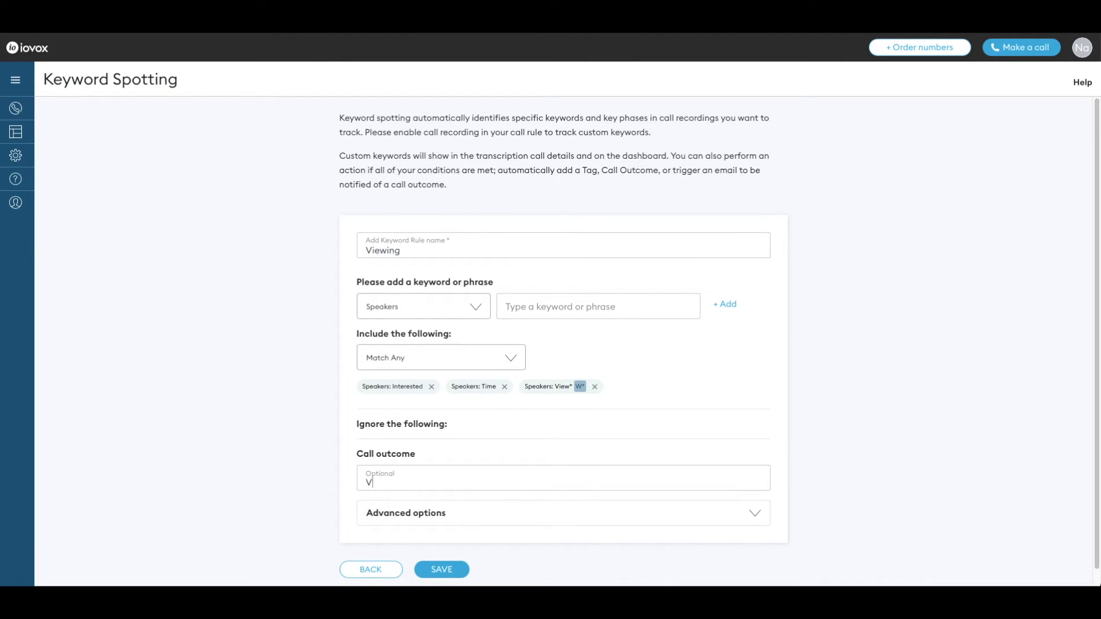
{"action": "type", "text": "iewing booked"}
{"action": "scroll", "coordinate": [280, 497], "scroll_direction": "down", "scroll_amount": 1}
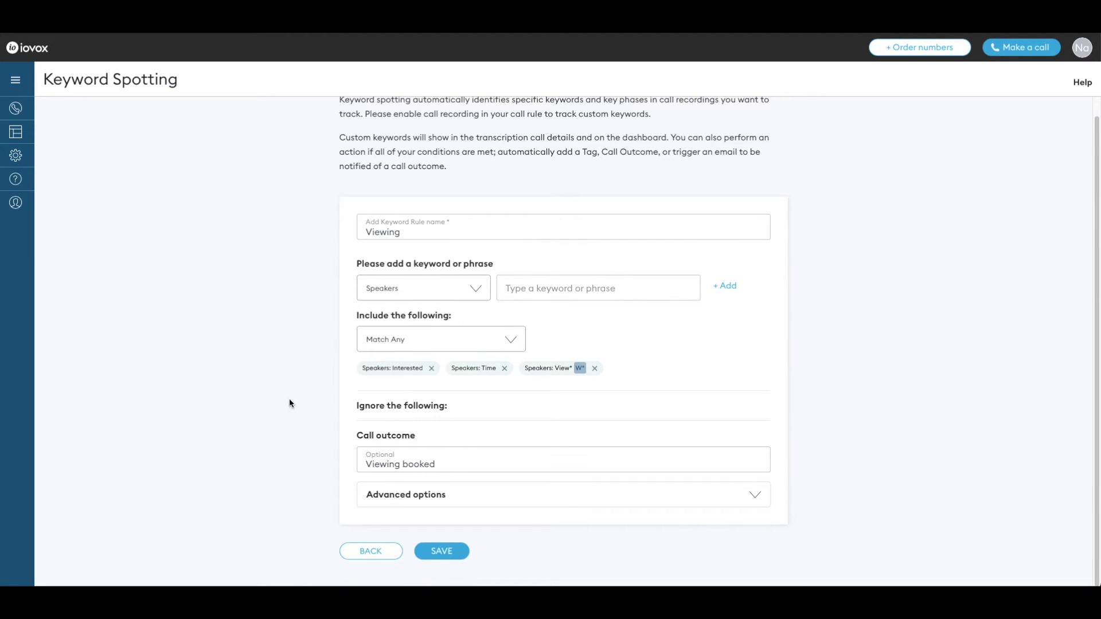
{"action": "left_click", "coordinate": [441, 550]}
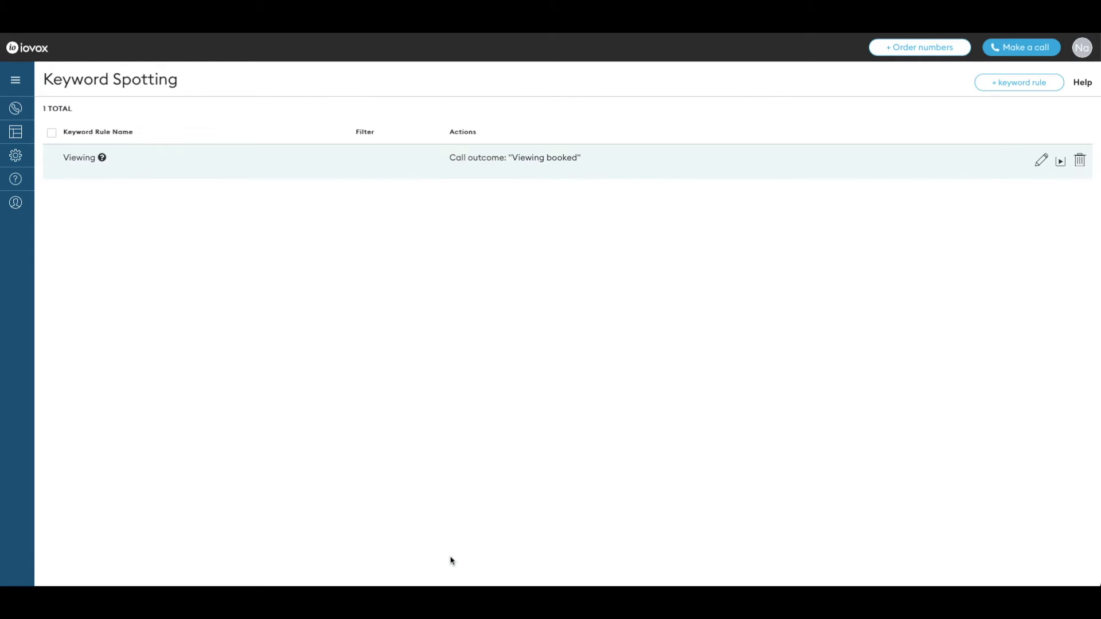
- Examine the call Insights charts for talk time, top call outcomes, top keyword rules, top tags and total calls
{"action": "mouse_move", "coordinate": [25, 168]}
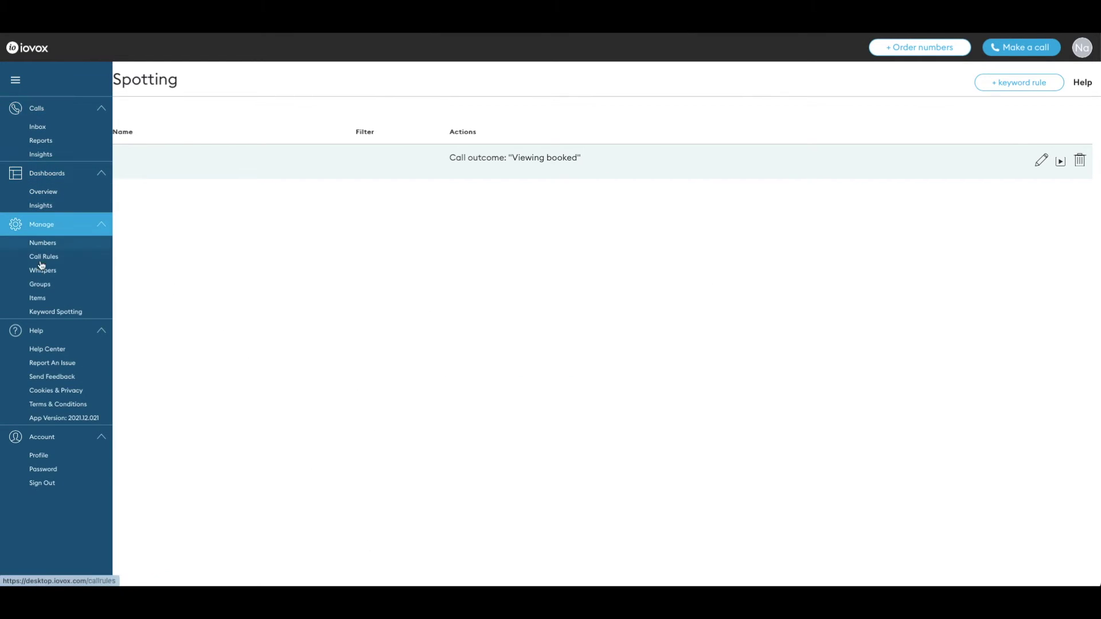
{"action": "left_click", "coordinate": [81, 294]}
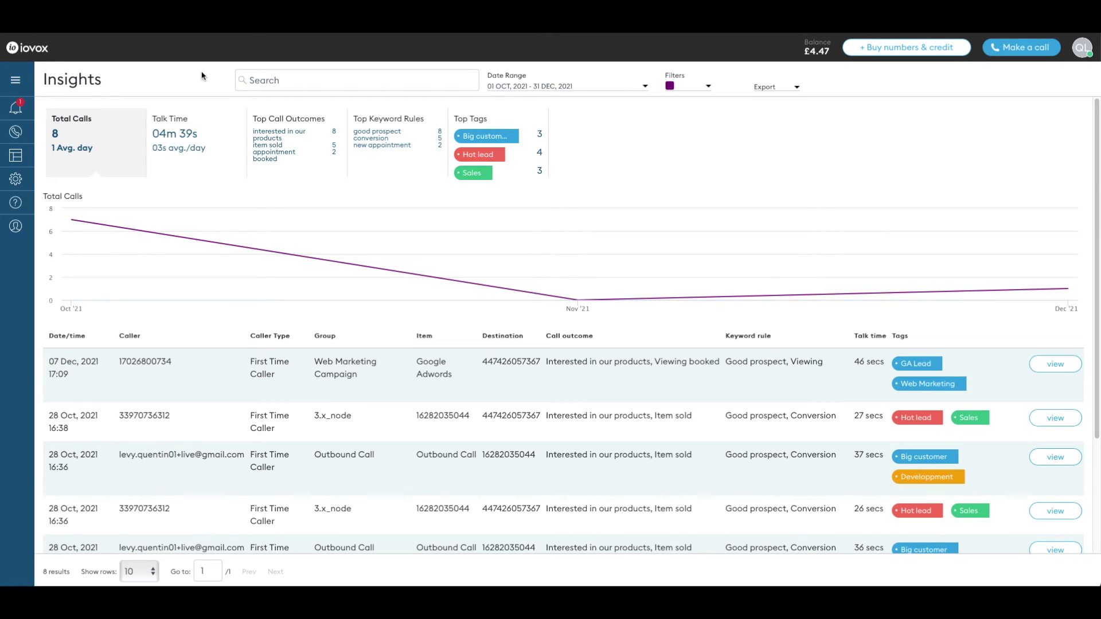
{"action": "mouse_move", "coordinate": [31, 115]}
{"action": "left_click", "coordinate": [207, 148]}
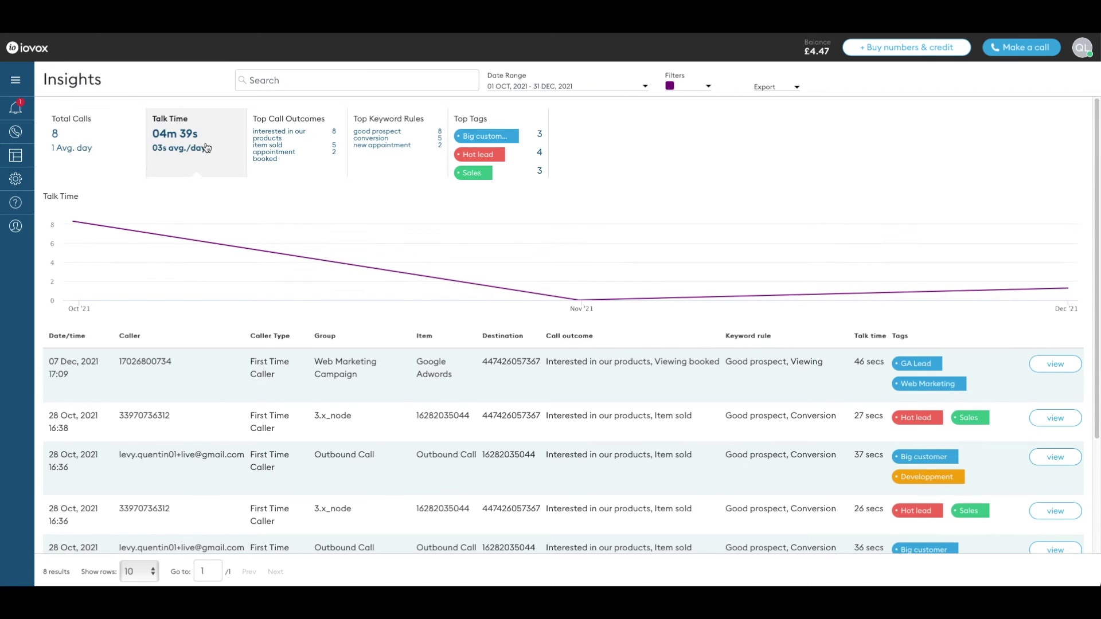
{"action": "left_click", "coordinate": [290, 148]}
{"action": "left_click", "coordinate": [395, 148]}
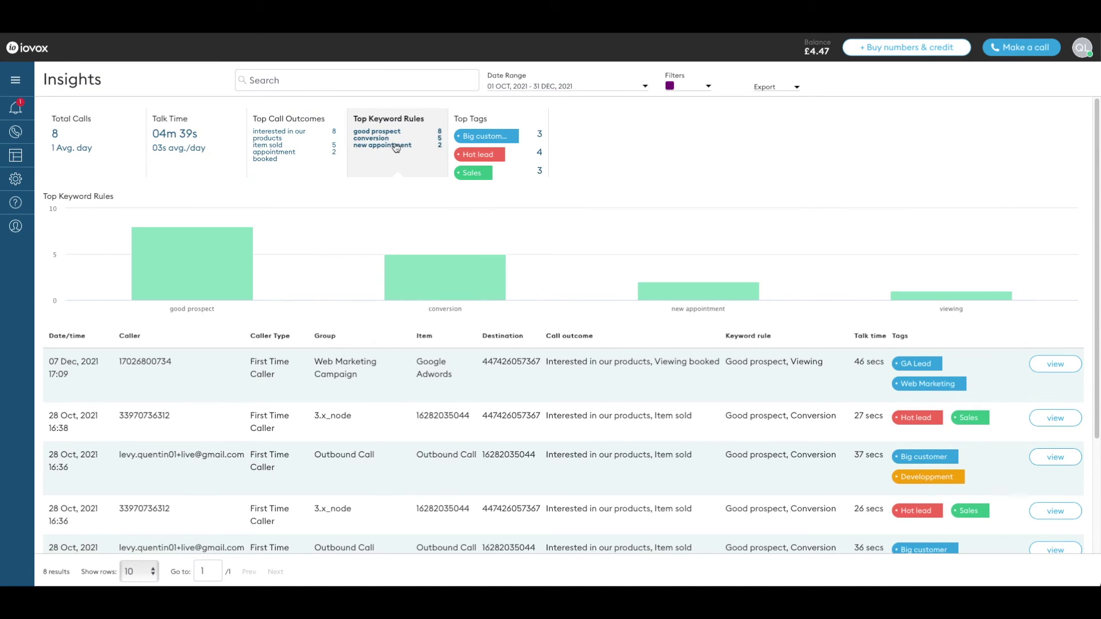
{"action": "left_click", "coordinate": [492, 147]}
{"action": "left_click", "coordinate": [80, 137]}
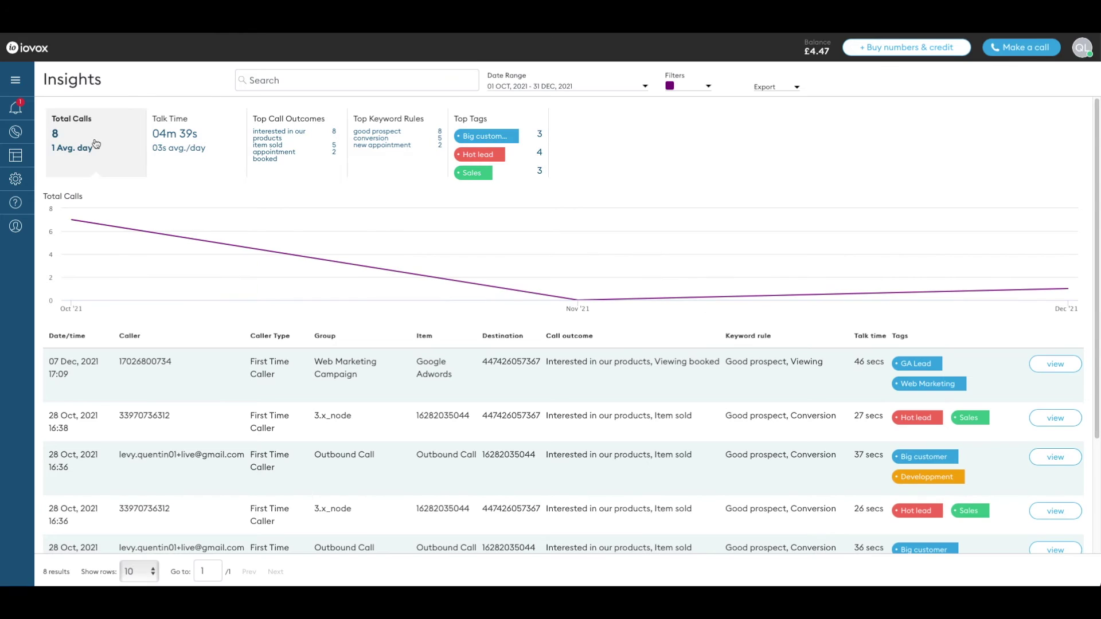
- View the full transcription of the 7 Dec 2021 Google Adwords call and highlight the words matching the Viewing keyword rule
{"action": "scroll", "coordinate": [660, 232], "scroll_direction": "down", "scroll_amount": 1}
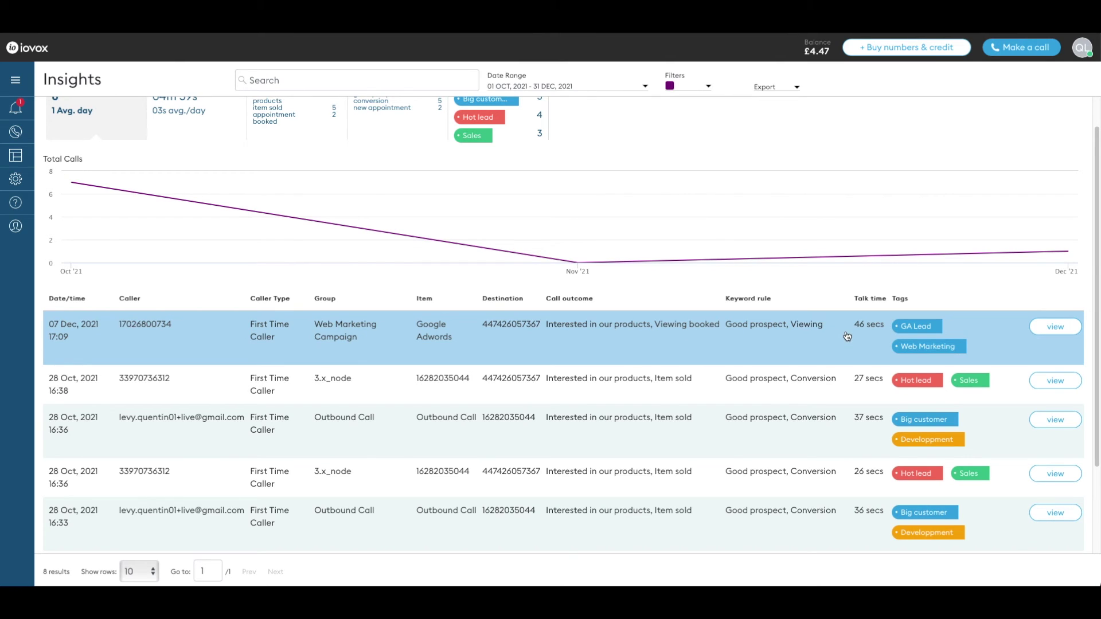
{"action": "left_click", "coordinate": [1057, 327]}
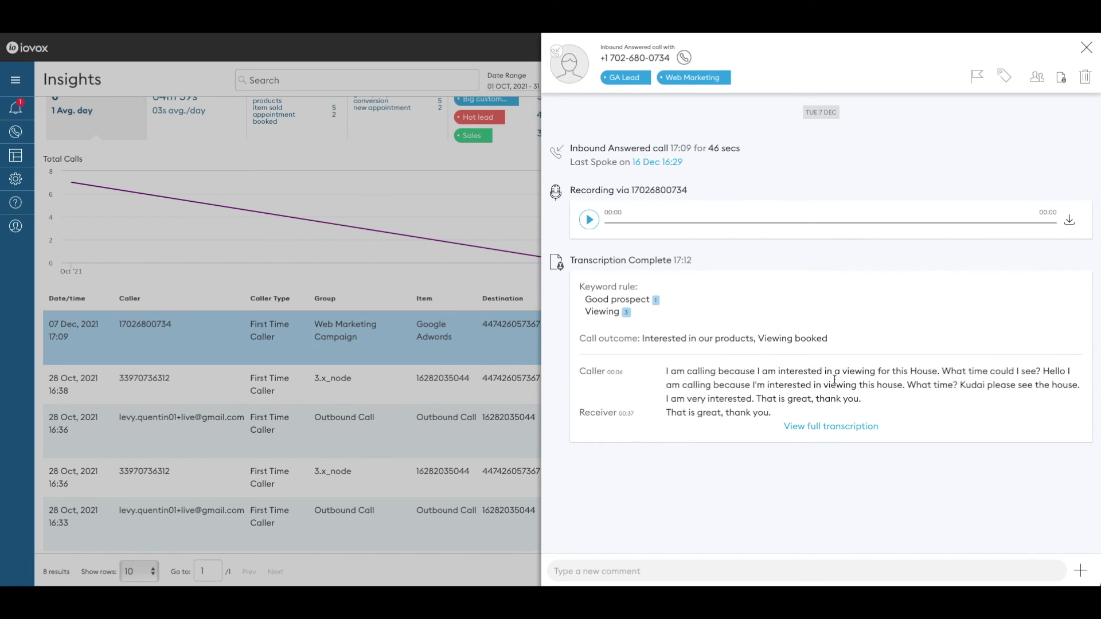
{"action": "left_click", "coordinate": [829, 426]}
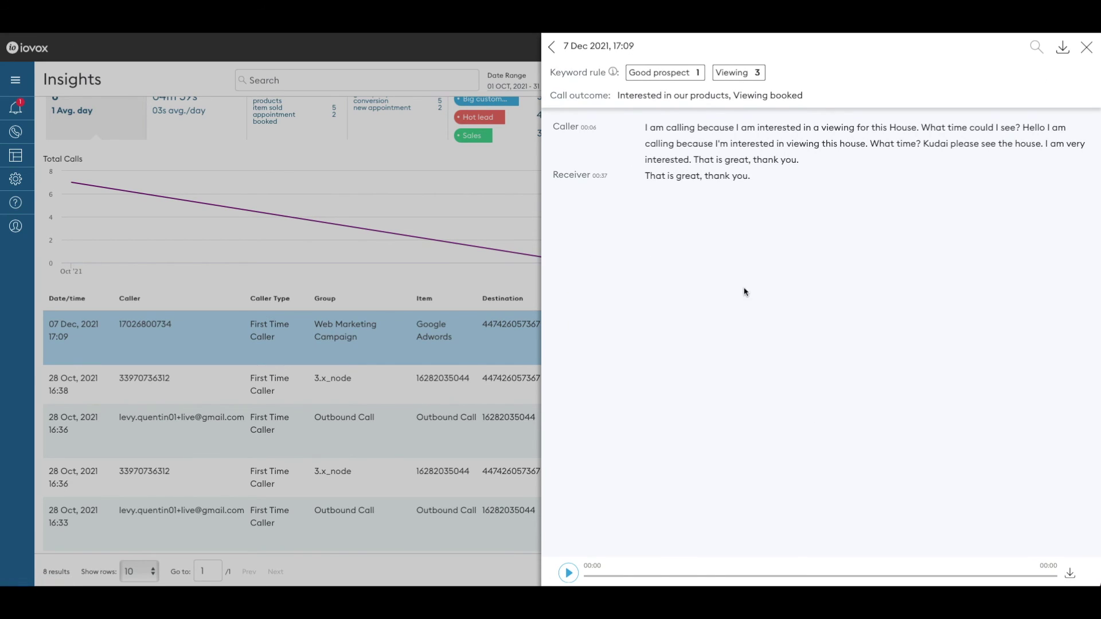
{"action": "left_click", "coordinate": [734, 75]}
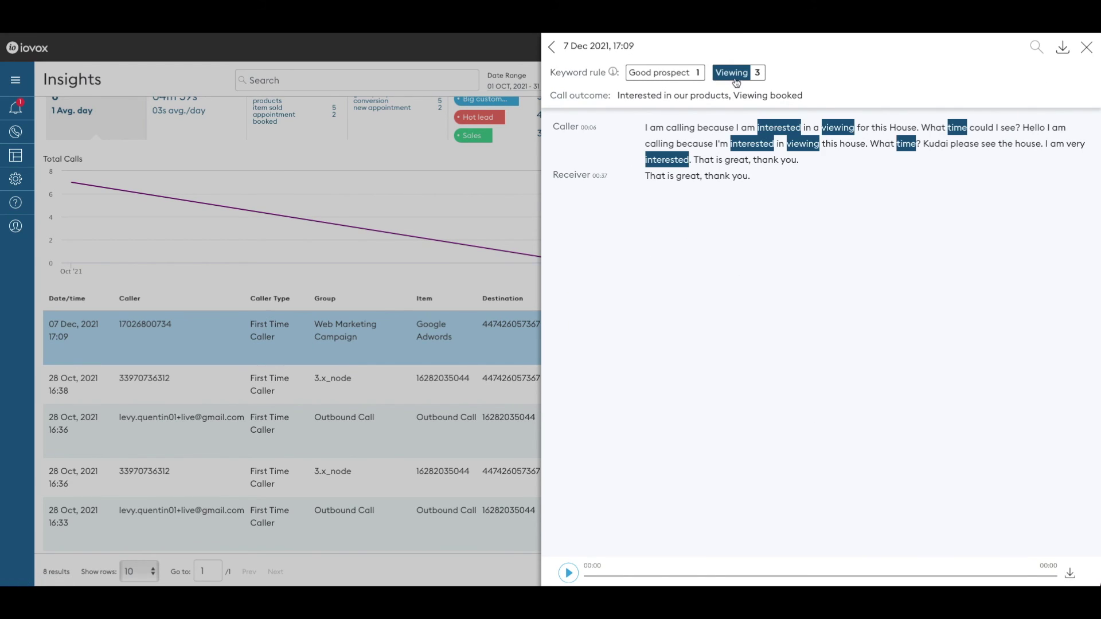
- Download the call's transcription as a PDF, look through it, and close both the document and the call details
{"action": "left_click", "coordinate": [1063, 48]}
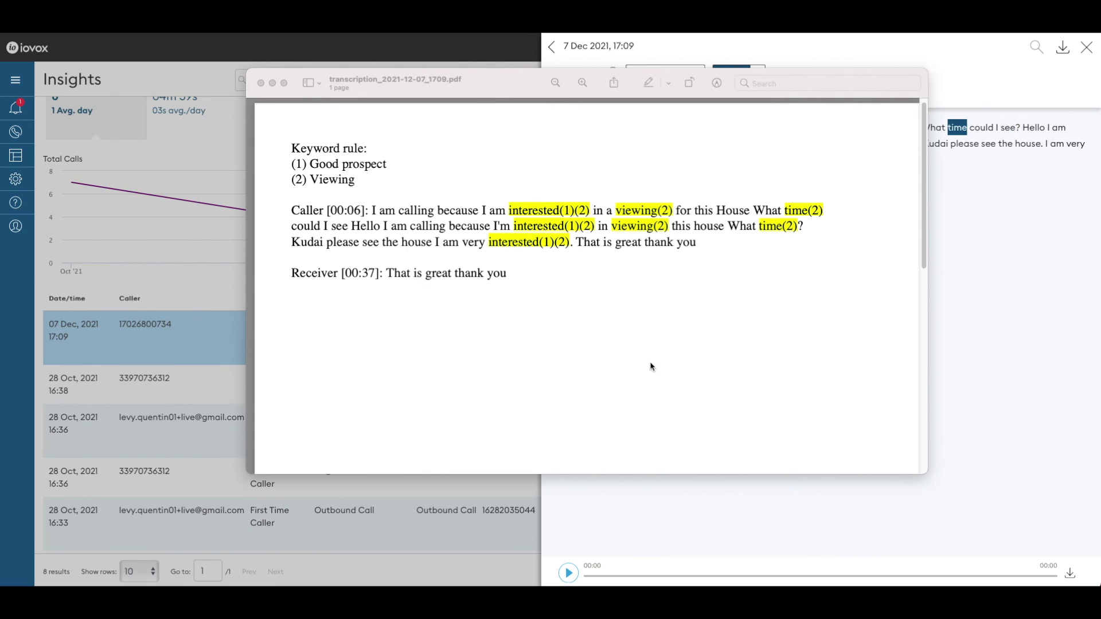
{"action": "left_click", "coordinate": [606, 242]}
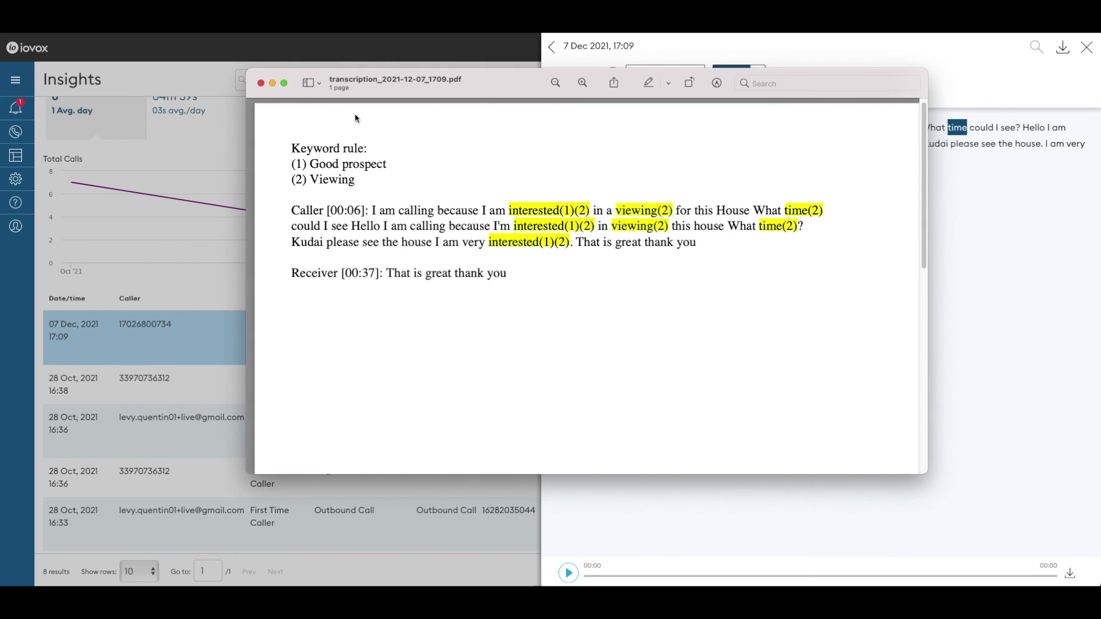
{"action": "left_click", "coordinate": [261, 84]}
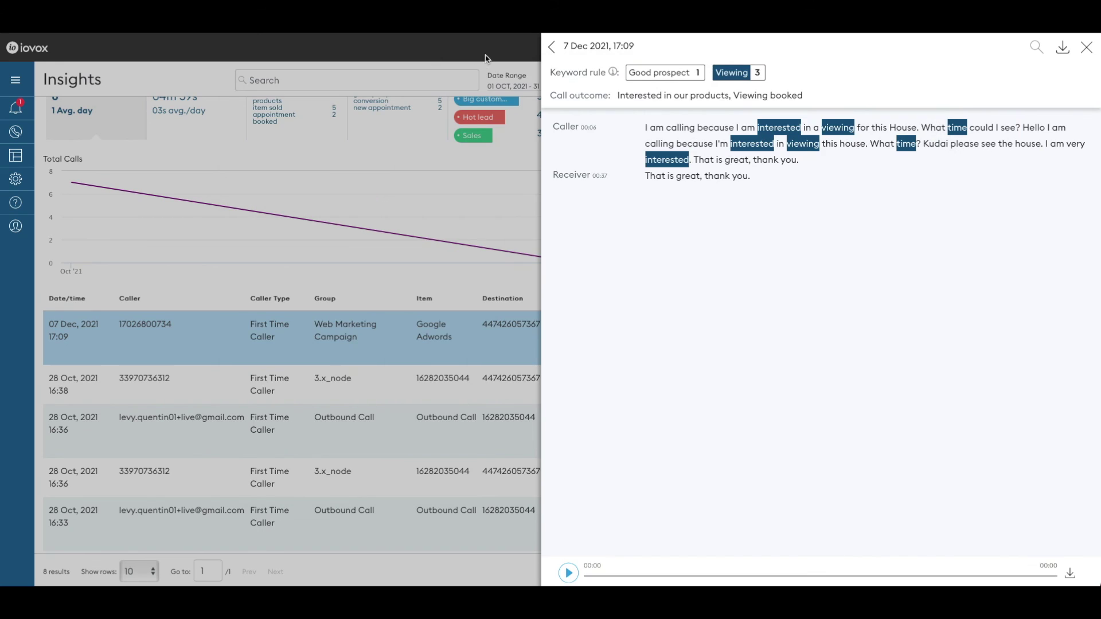
{"action": "left_click", "coordinate": [1086, 47]}
- Open the export options for the Insights call data
{"action": "left_click", "coordinate": [793, 87]}
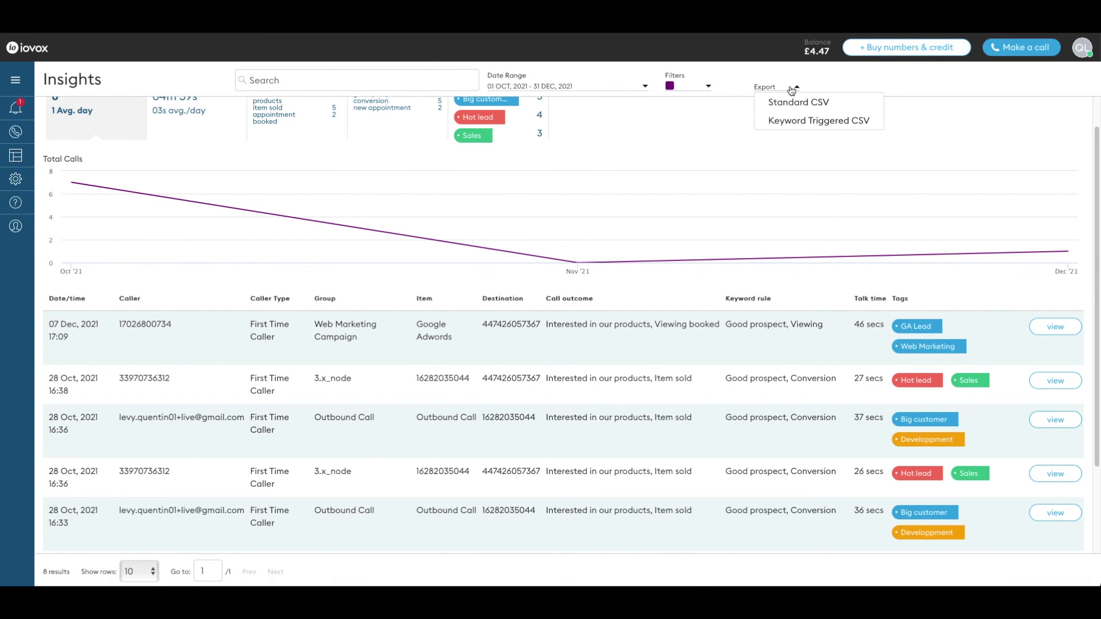